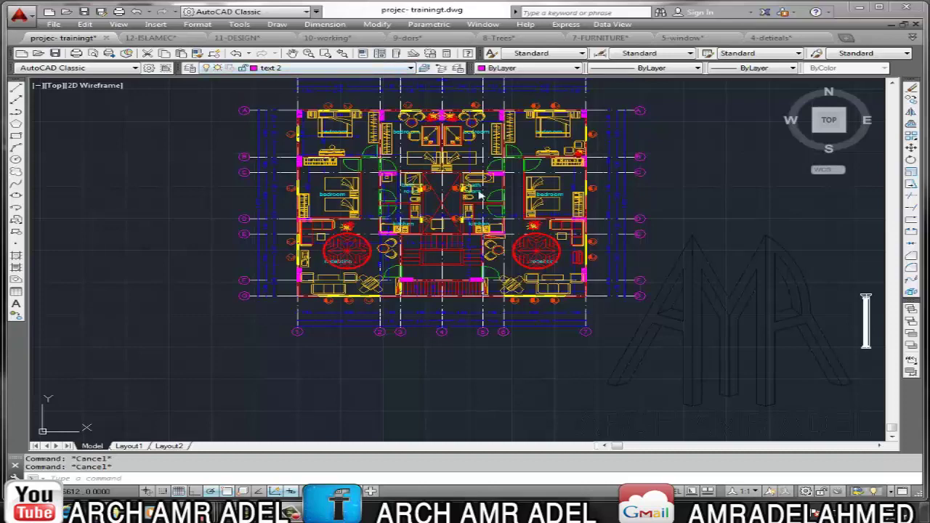
Look over the layer list without changing layers and shift the floor plan up in view
scroll(429, 217, "down", 2)
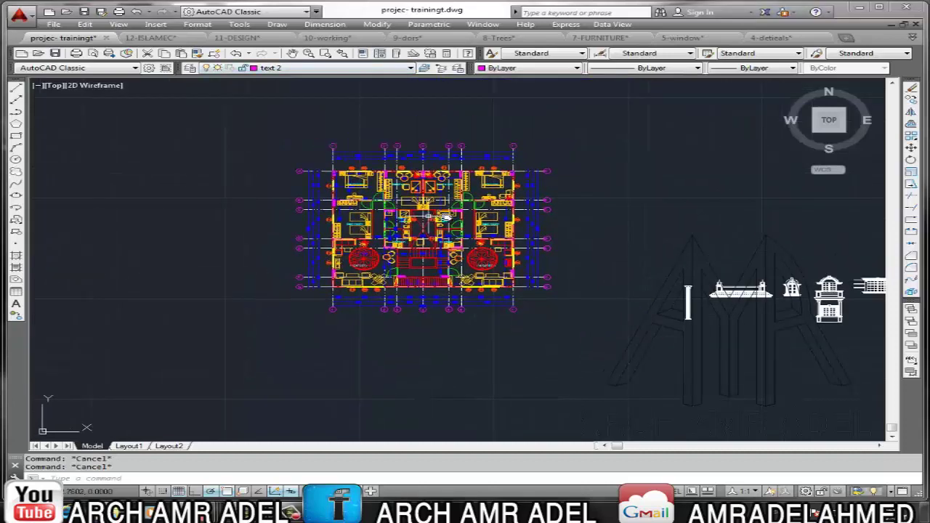
left_click(407, 68)
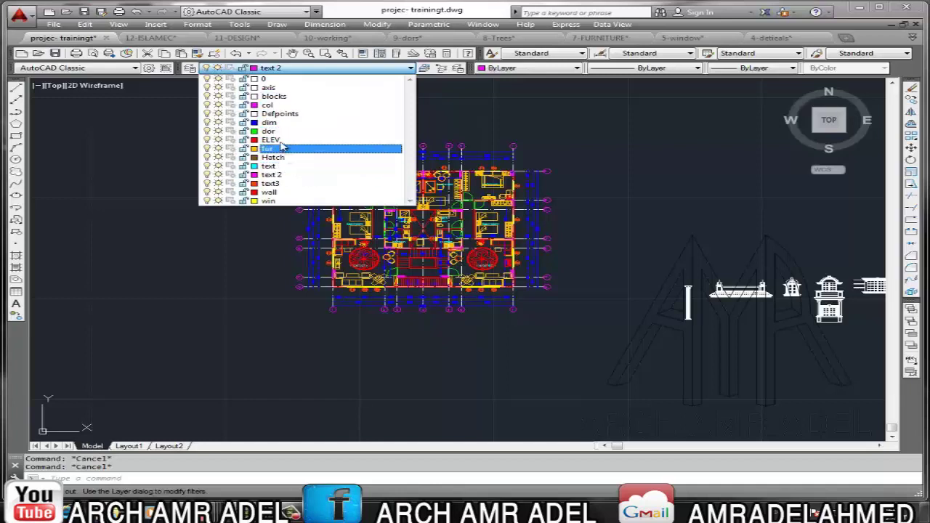
key("Escape")
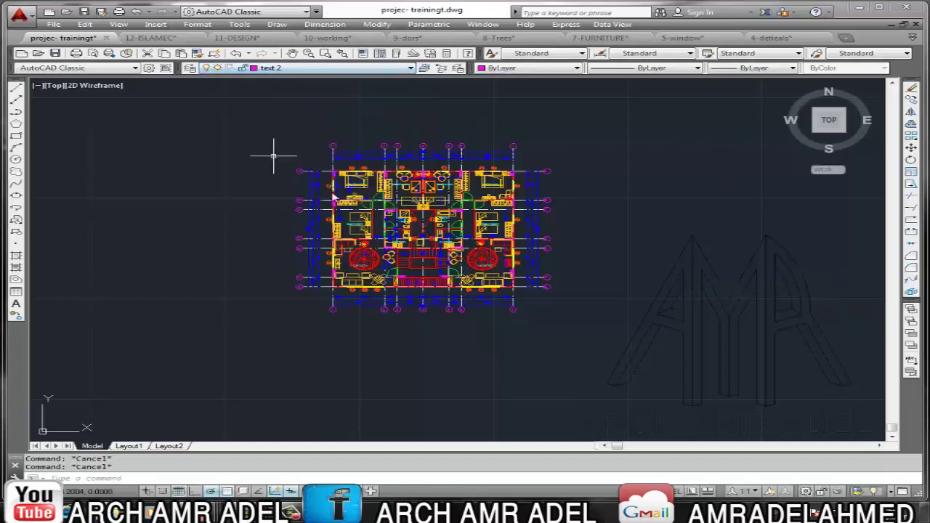
middle_click_drag(486, 290, 491, 274)
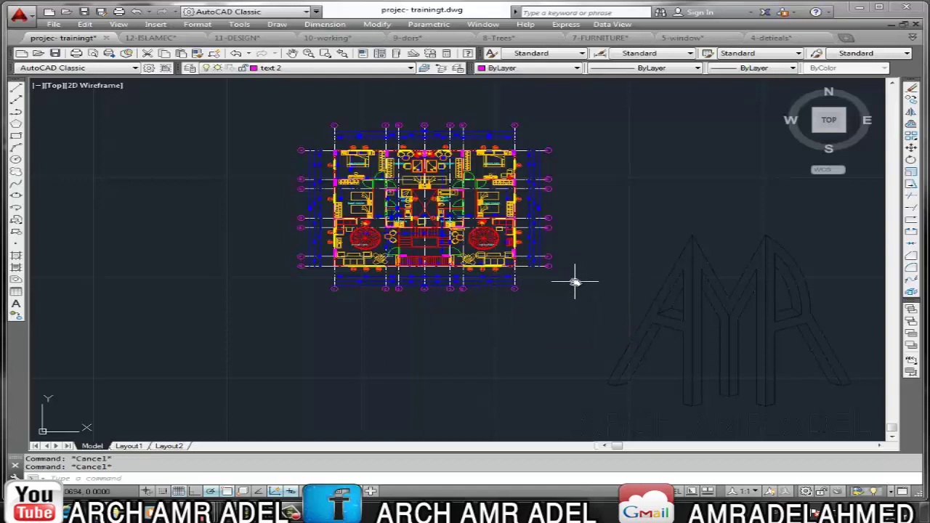
type("la")
Create a new layer named elevation, colour it white and set it current
key("Return")
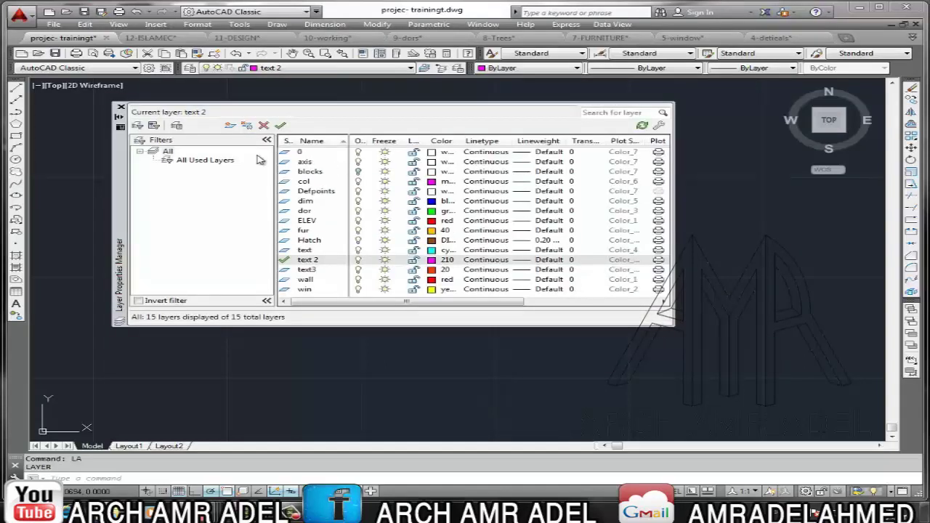
left_click(229, 126)
type("elevation")
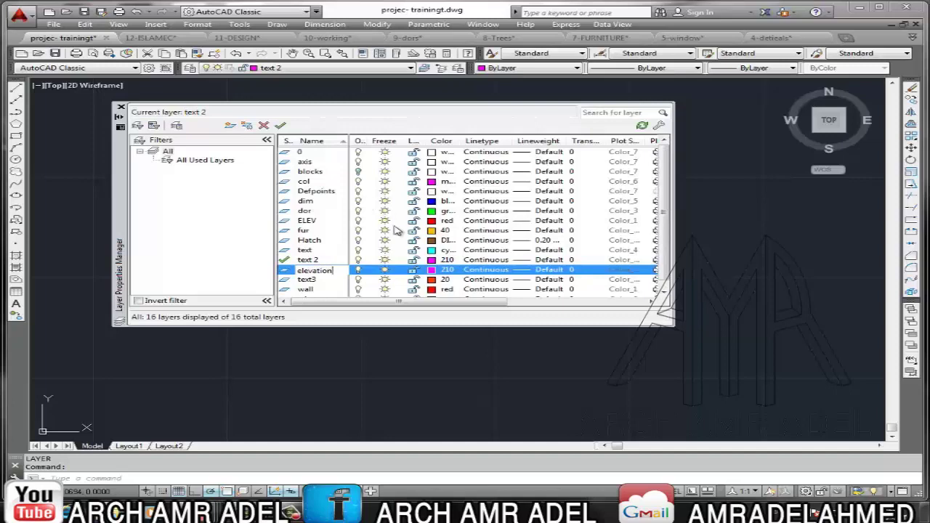
left_click(436, 271)
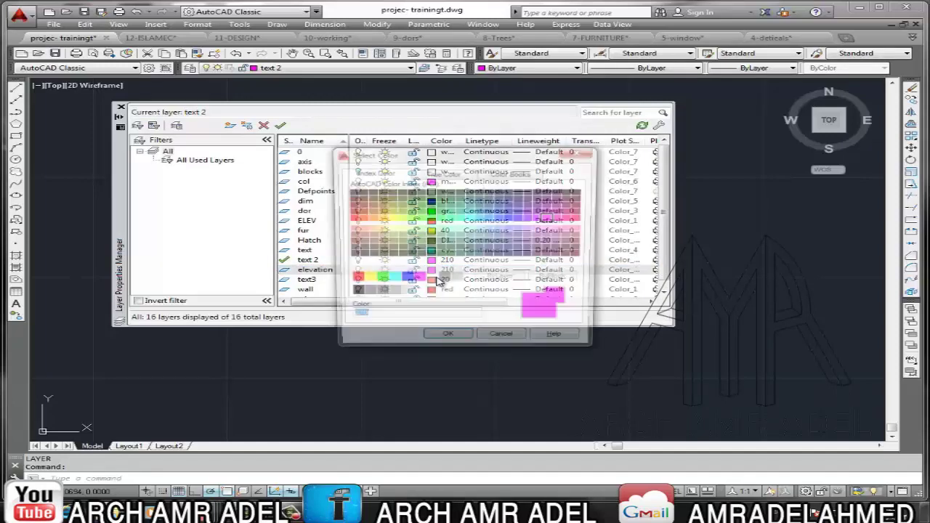
left_click(430, 280)
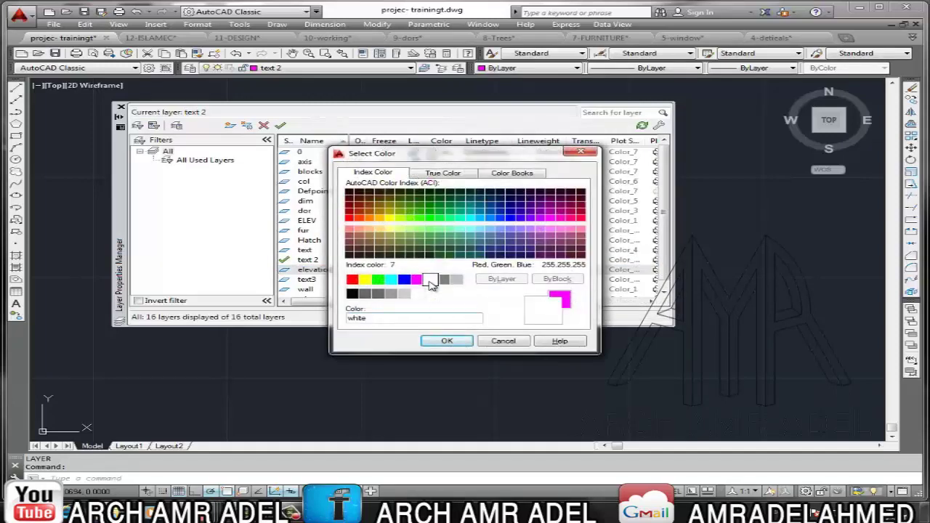
left_click(460, 343)
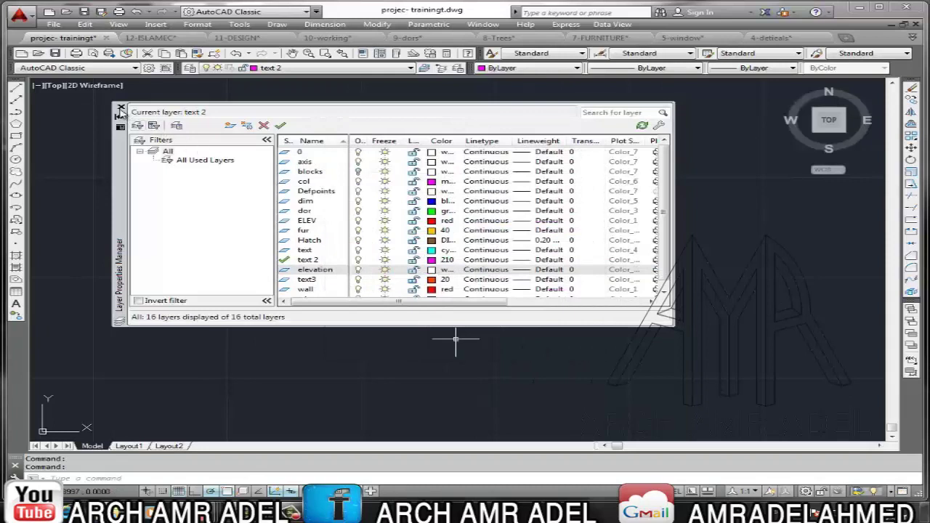
double_click(283, 270)
left_click(121, 108)
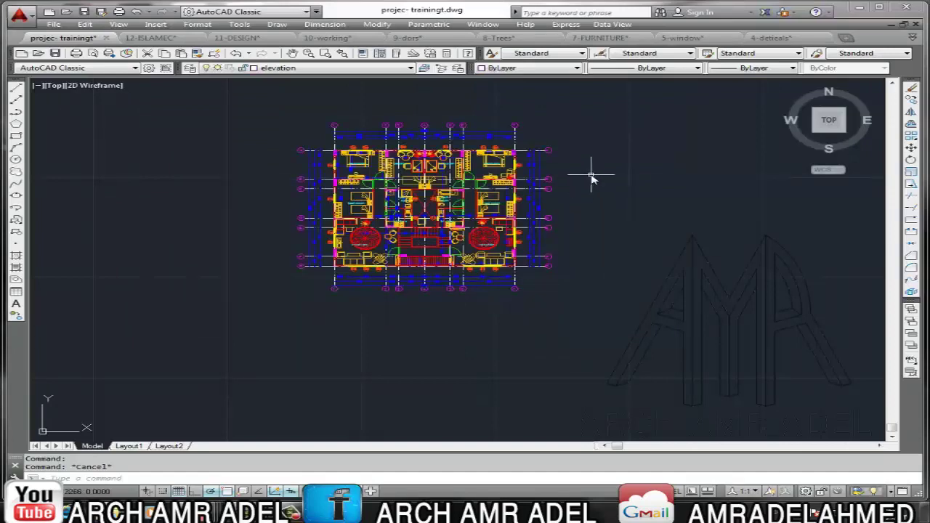
Run LAYISO and pick a wall, a window line and a door swing so only those layers remain
scroll(592, 178, "up", 2)
scroll(544, 191, "up", 2)
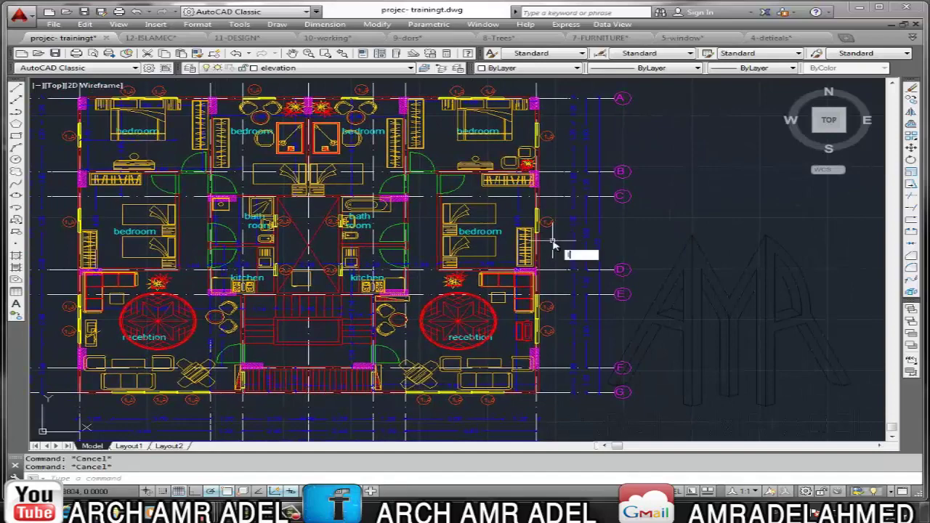
type("ayi")
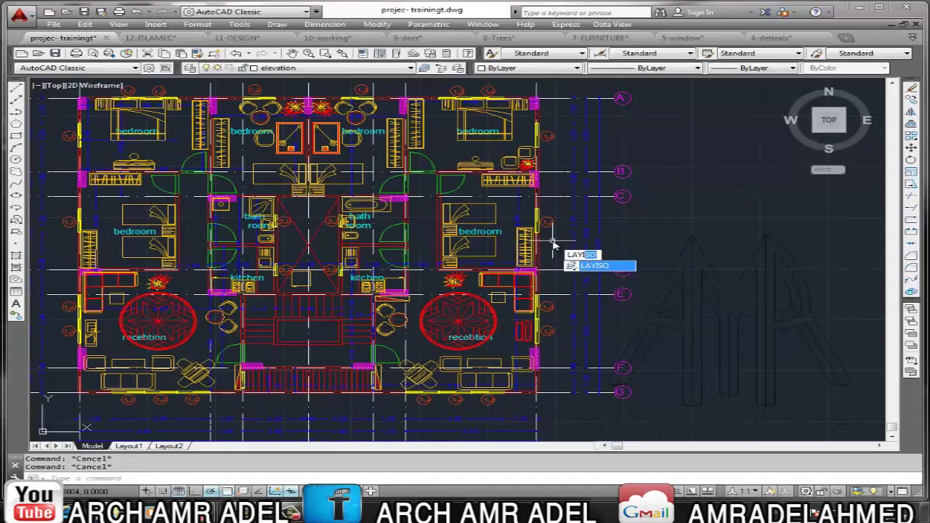
key("Return")
scroll(520, 394, "up", 3)
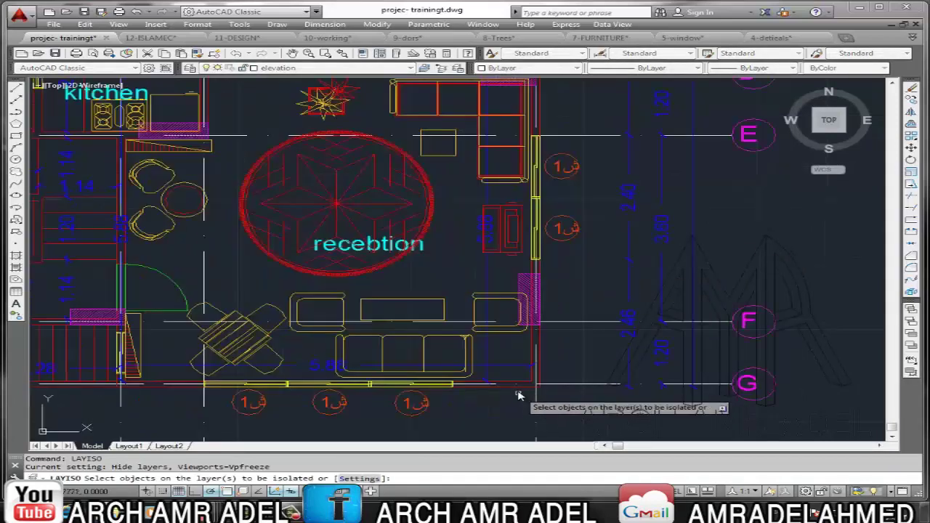
left_click(512, 387)
scroll(440, 387, "up", 3)
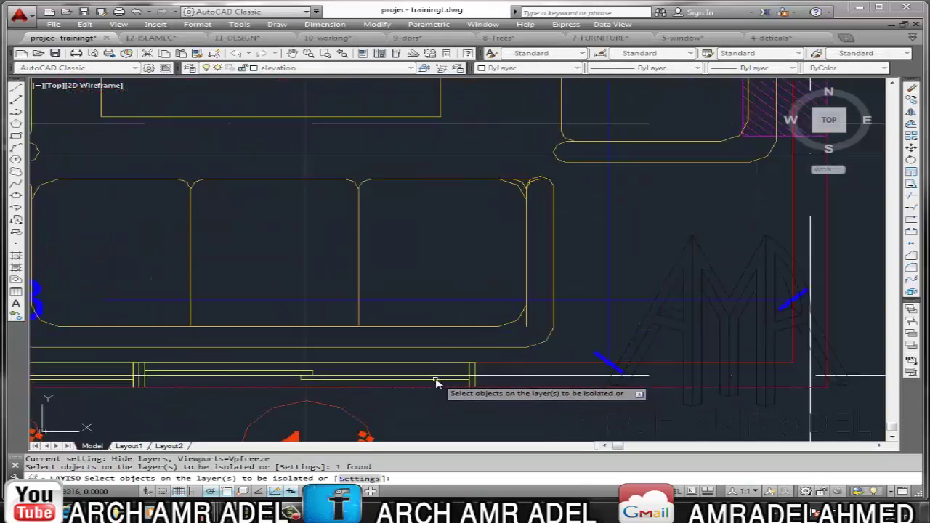
left_click(436, 381)
scroll(524, 314, "down", 2)
scroll(544, 325, "down", 2)
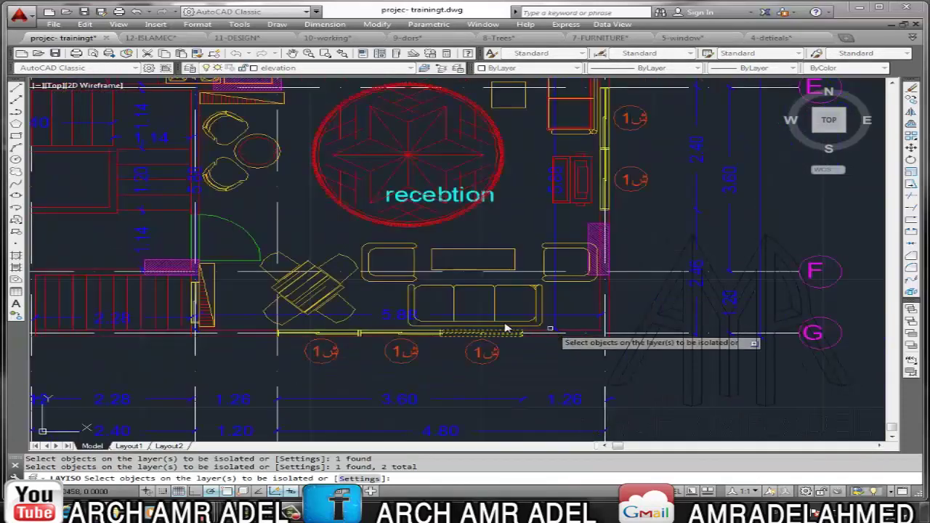
left_click(240, 265)
scroll(498, 255, "down", 5)
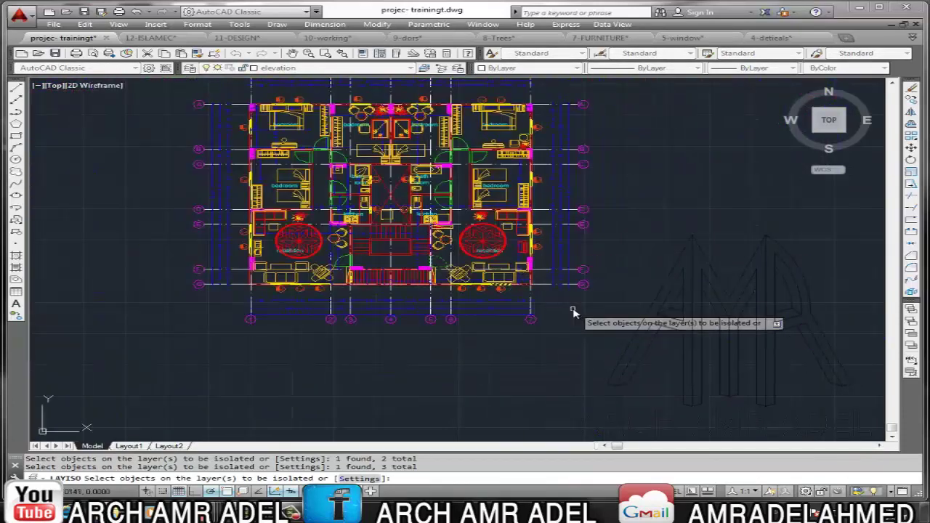
key("Return")
scroll(487, 275, "up", 1)
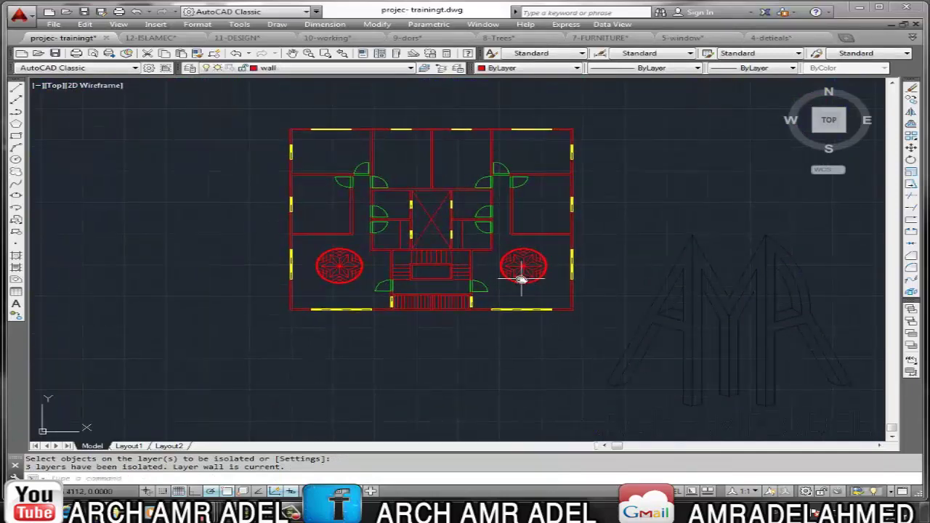
scroll(517, 266, "up", 1)
Select both round reception circles and move them to the fur layer, accepting the frozen-layer warning
scroll(552, 267, "up", 1)
key("Escape")
left_click(616, 234)
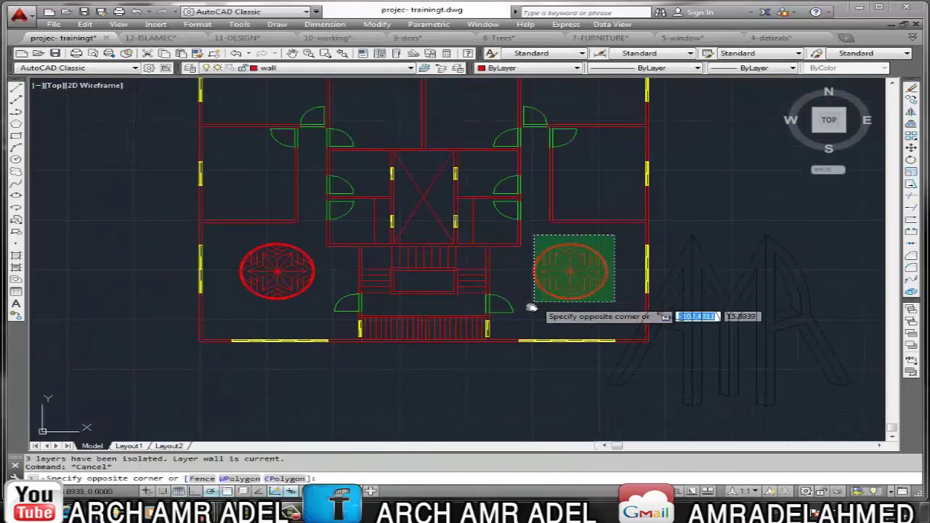
left_click(507, 325)
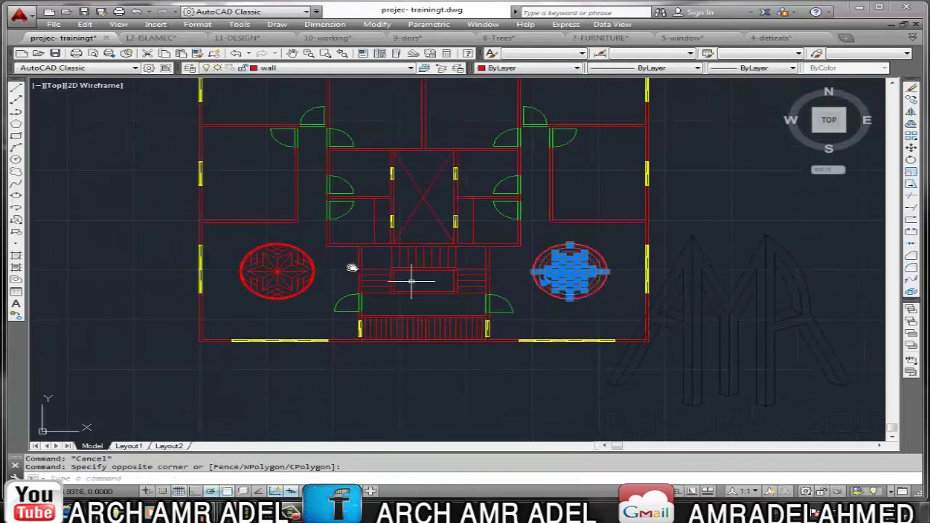
key("Escape")
left_click(320, 234)
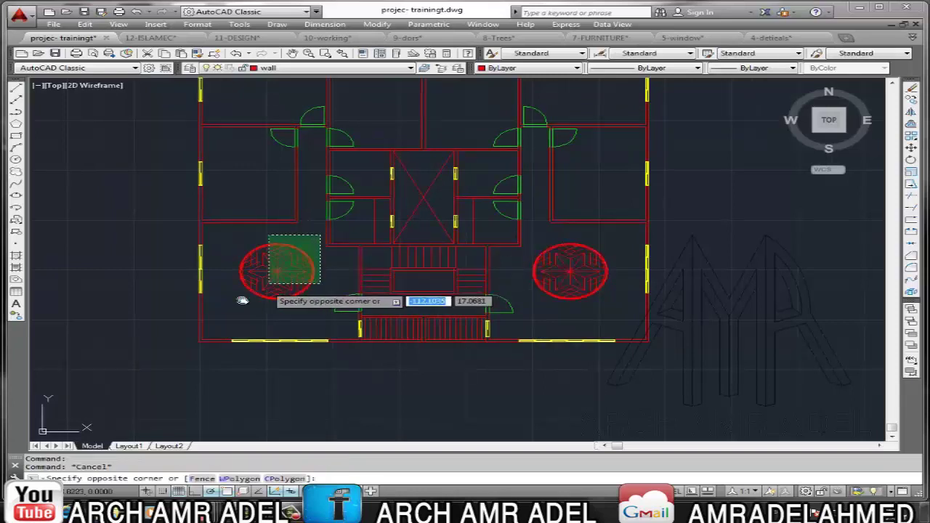
left_click(225, 308)
left_click(610, 310)
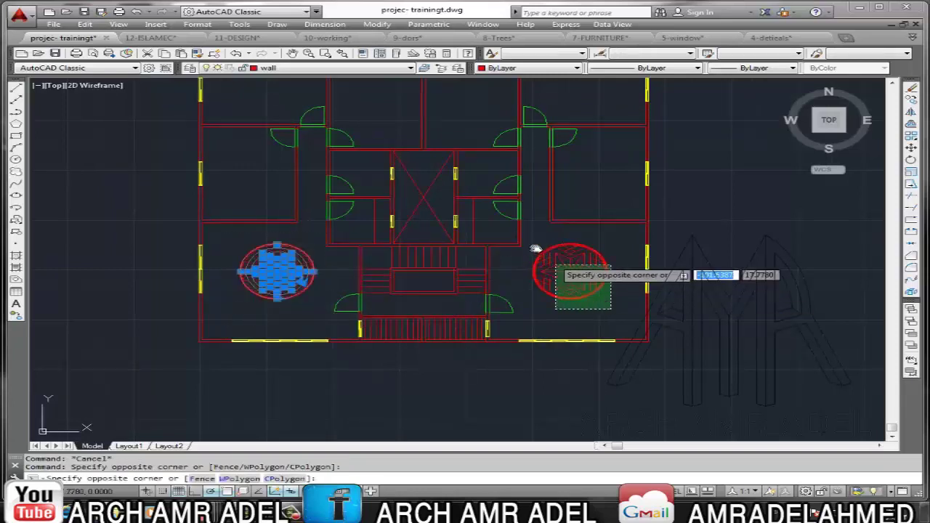
left_click(507, 220)
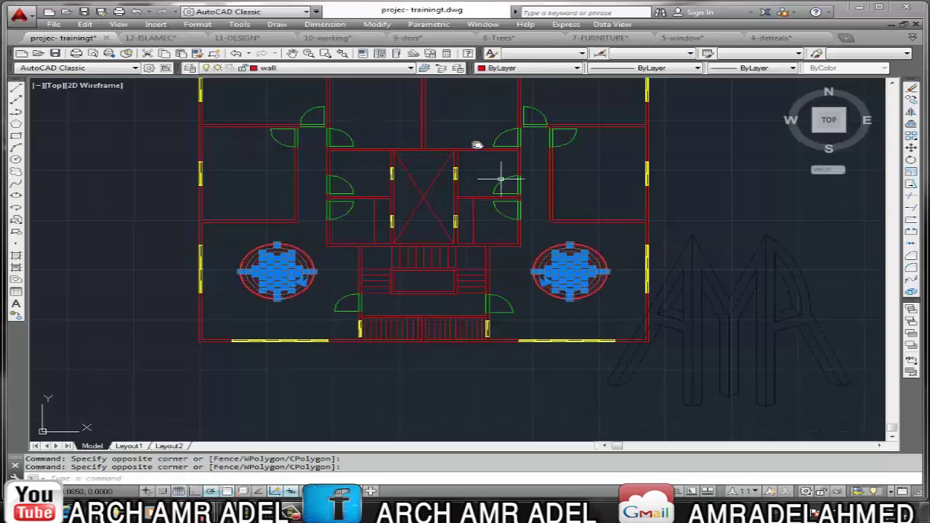
left_click(401, 70)
left_click(343, 153)
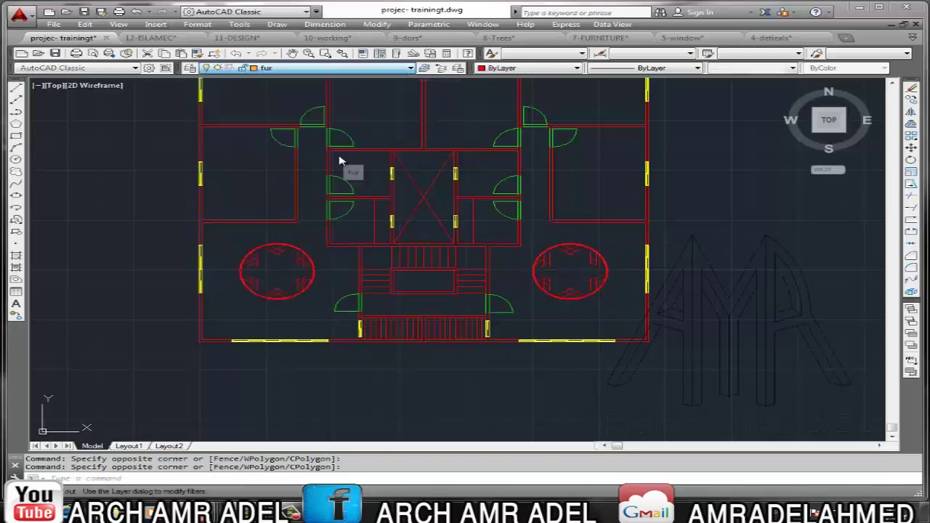
left_click(559, 279)
Explode the right round table group into its parts, then clear the selection
left_click(571, 298)
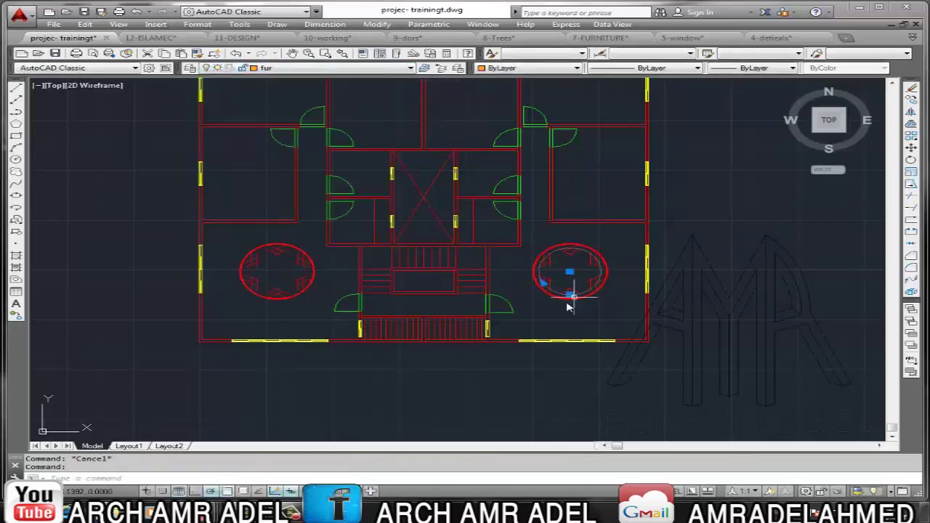
key("Escape")
scroll(571, 303, "up", 2)
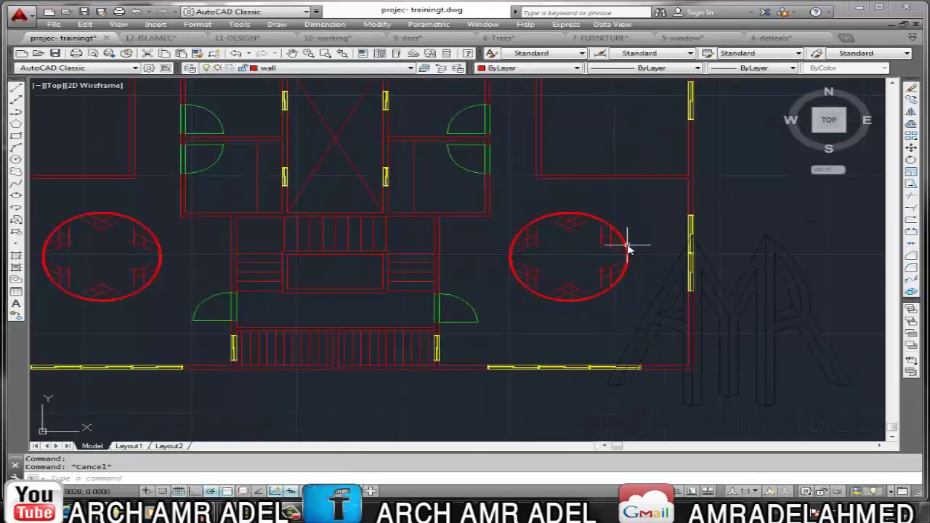
type("x")
key("Return")
left_click(640, 209)
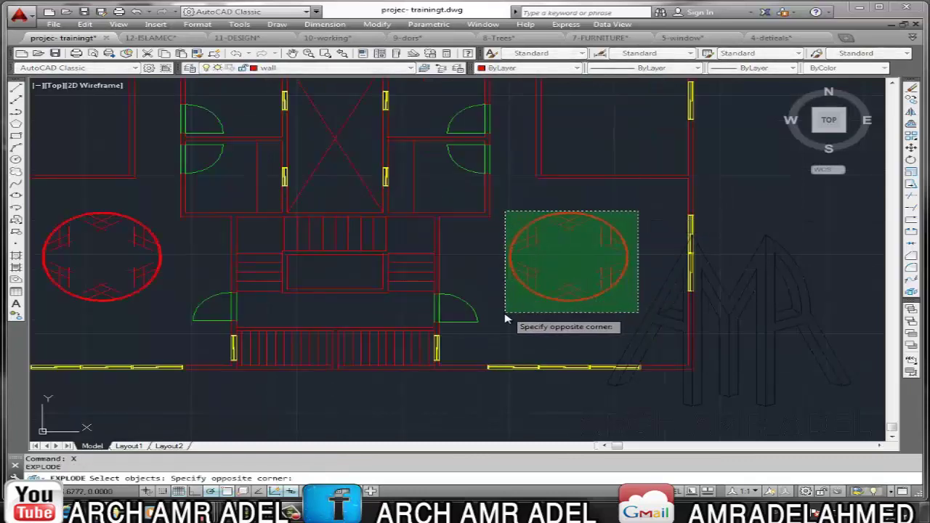
left_click(502, 324)
key("Return")
key("Return")
middle_click_drag(158, 235, 287, 228)
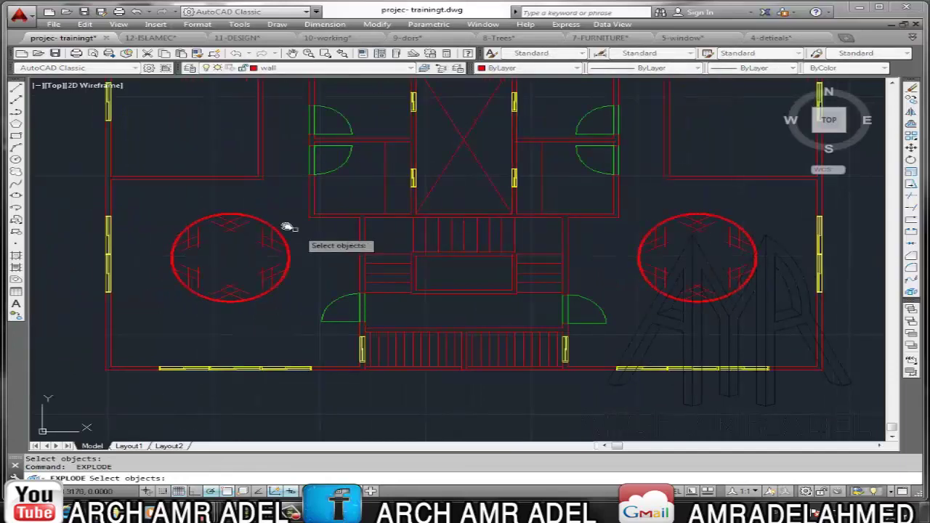
left_click(286, 229)
left_click(160, 320)
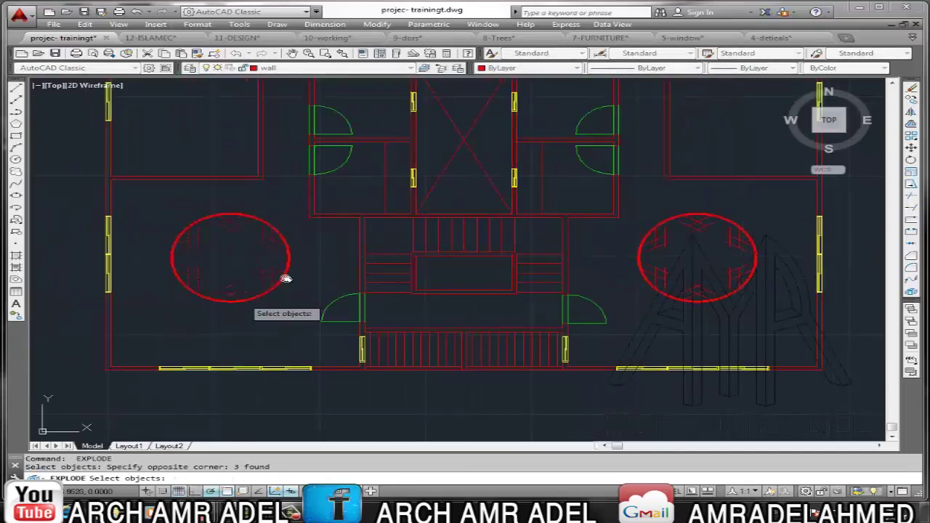
key("Return")
left_click(306, 241)
key("Escape")
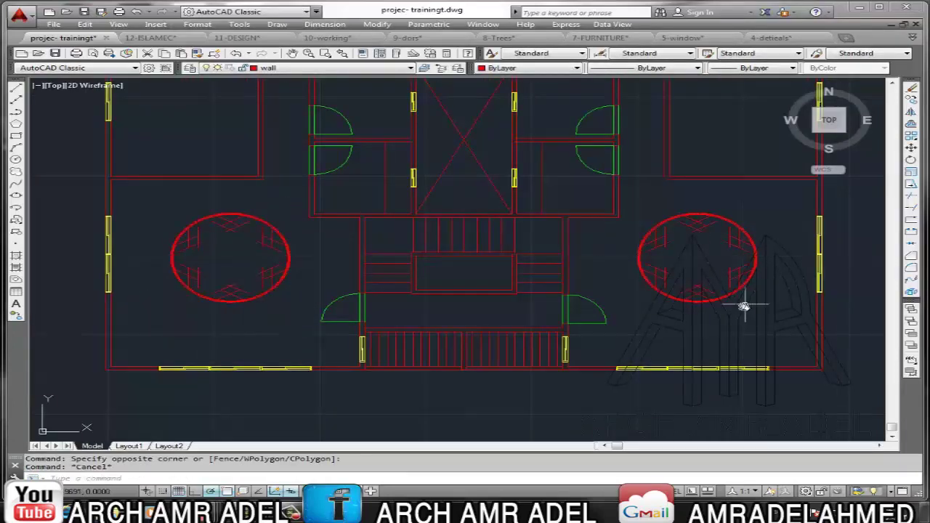
Select the remaining parts of both round table groups and move them onto the fur layer
left_click(770, 333)
left_click(630, 195)
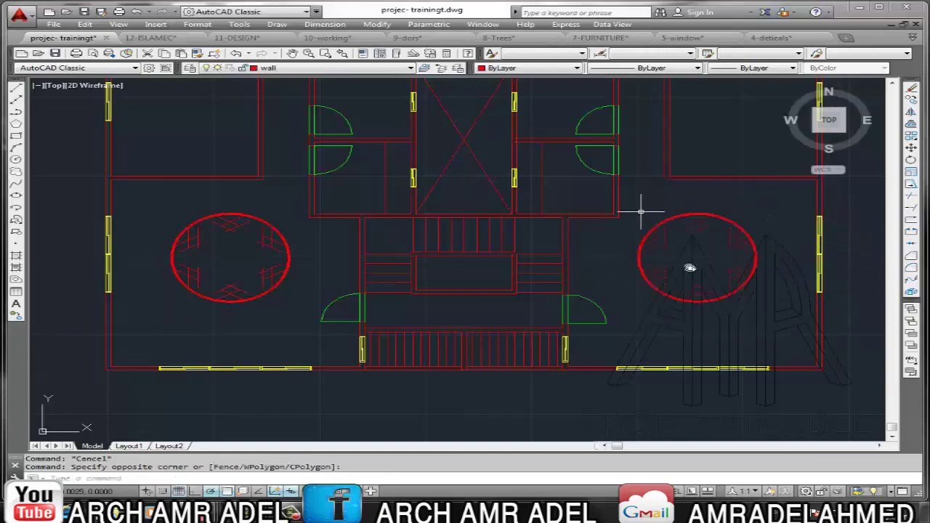
left_click(758, 314)
left_click(610, 185)
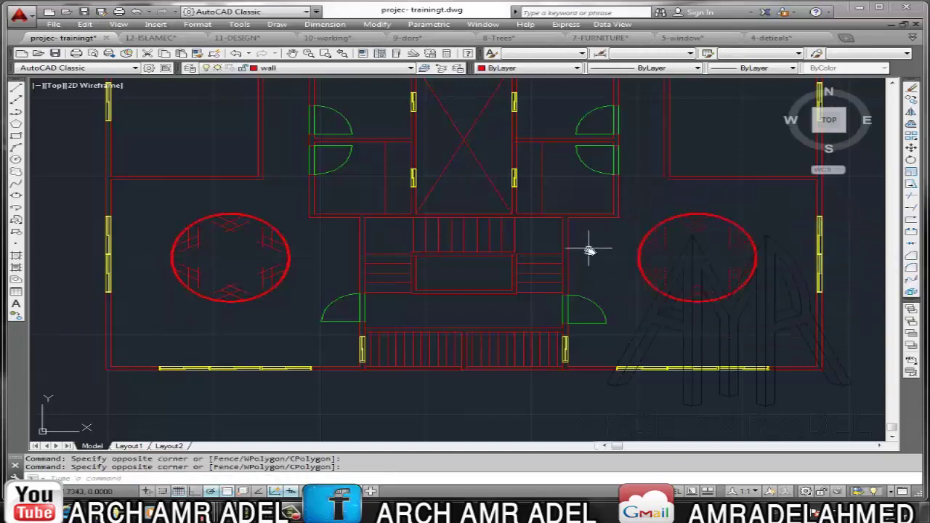
left_click(304, 318)
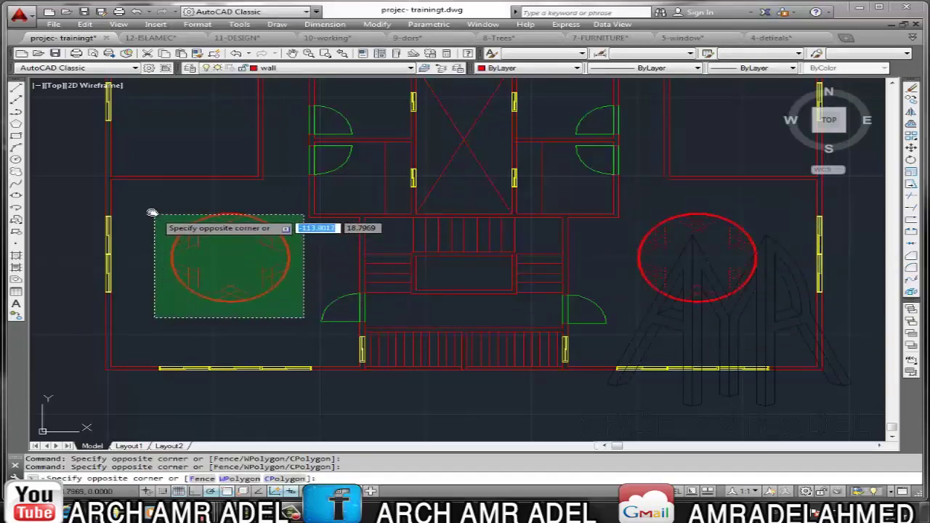
left_click(149, 208)
left_click(318, 70)
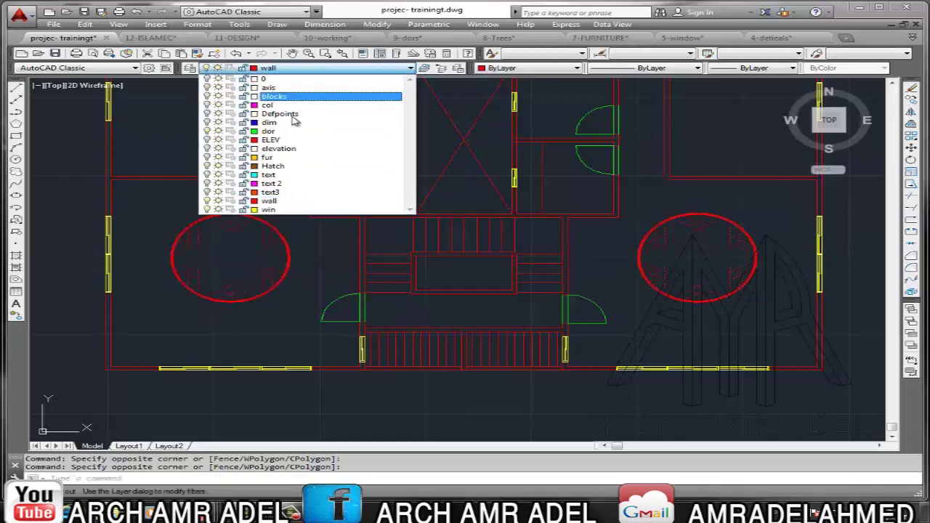
left_click(297, 154)
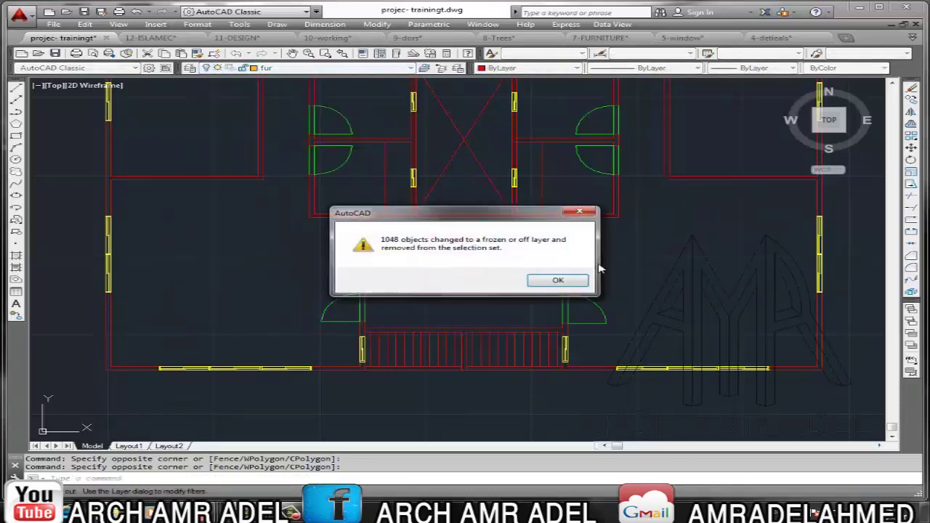
left_click(561, 283)
scroll(609, 285, "down", 2)
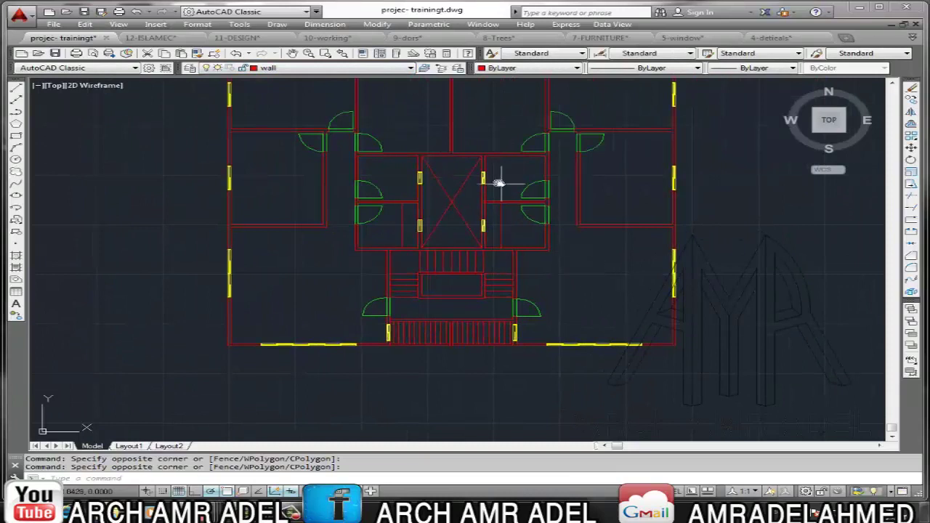
Make elevation current, then LAYLCK the wall, win and dor layers by picking a wall, window and door
left_click(358, 71)
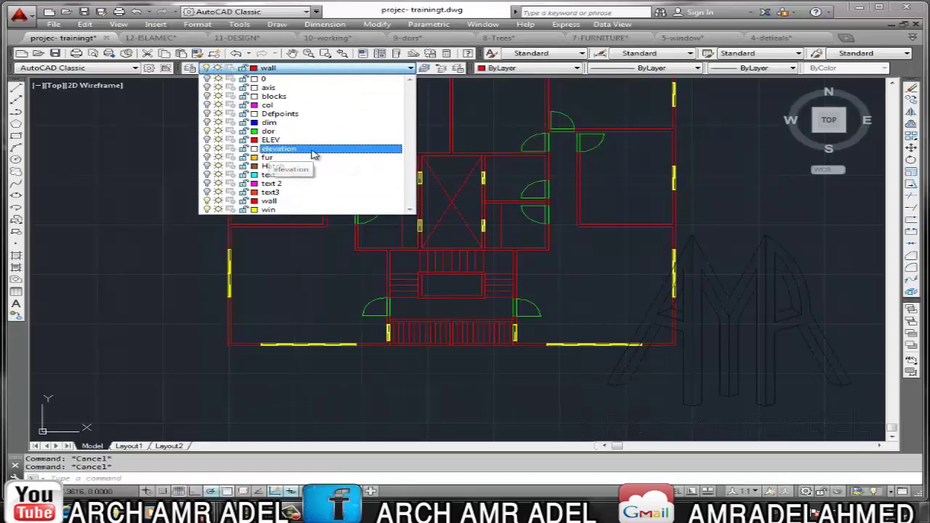
left_click(314, 148)
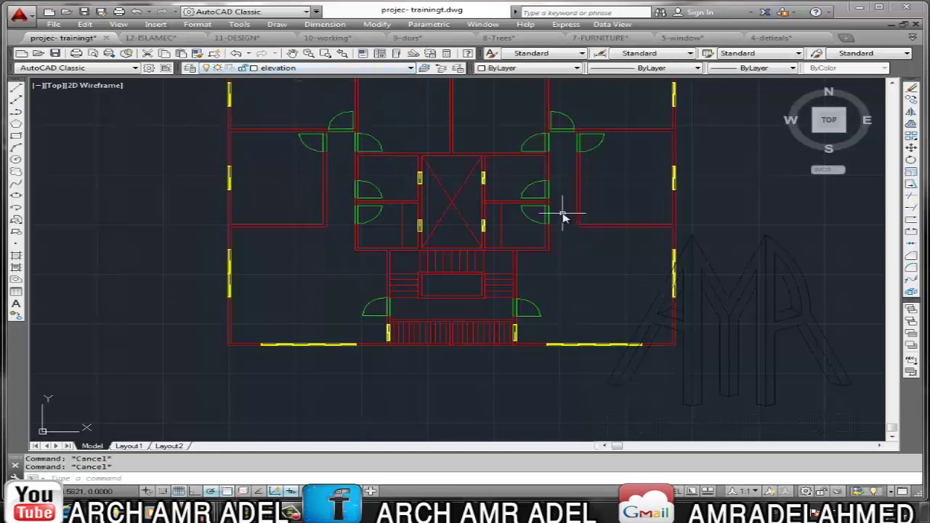
type("ay")
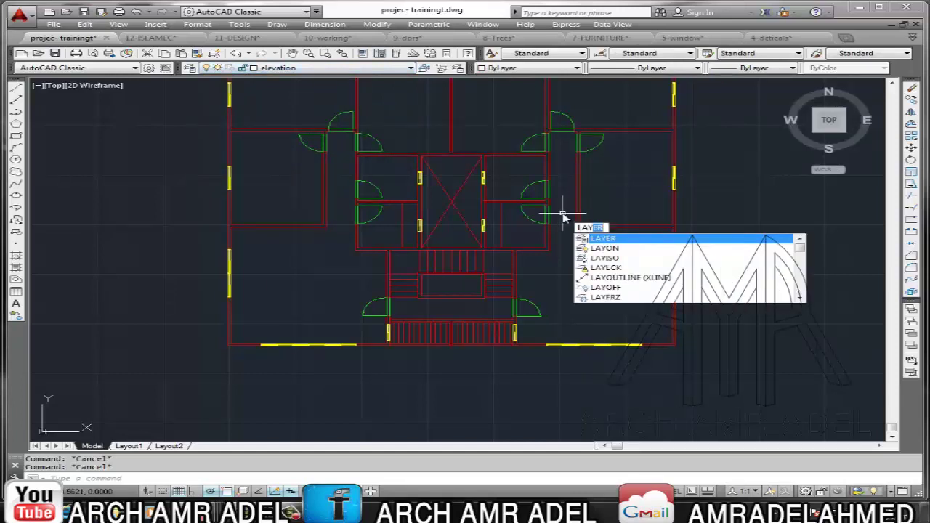
type("l")
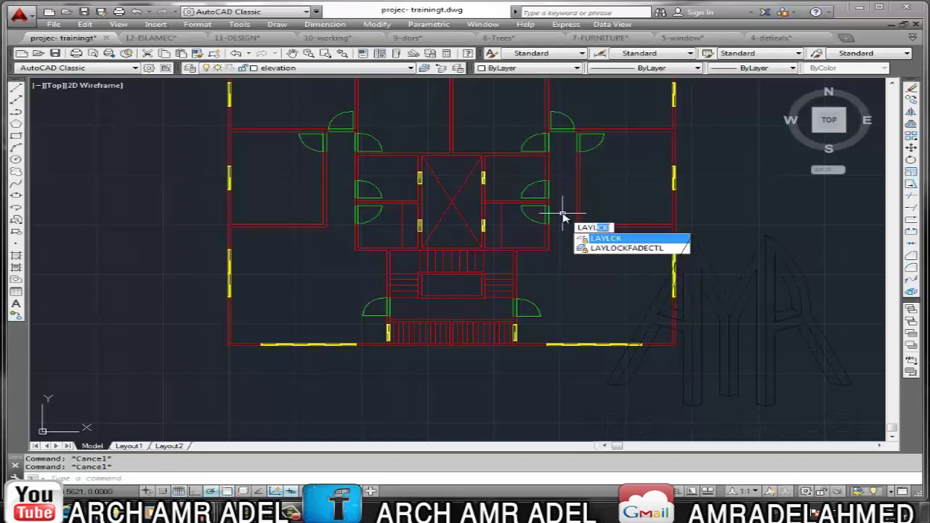
key("Return")
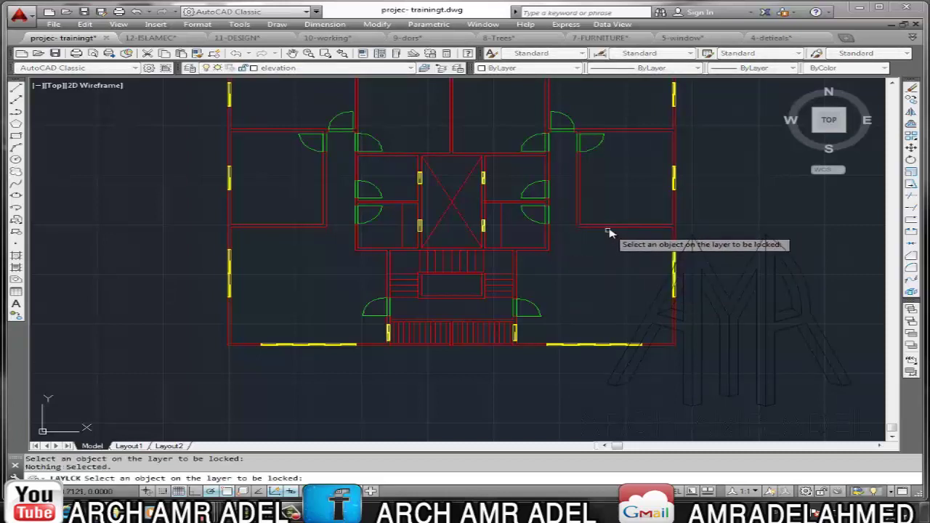
left_click(610, 230)
scroll(660, 344, "up", 5)
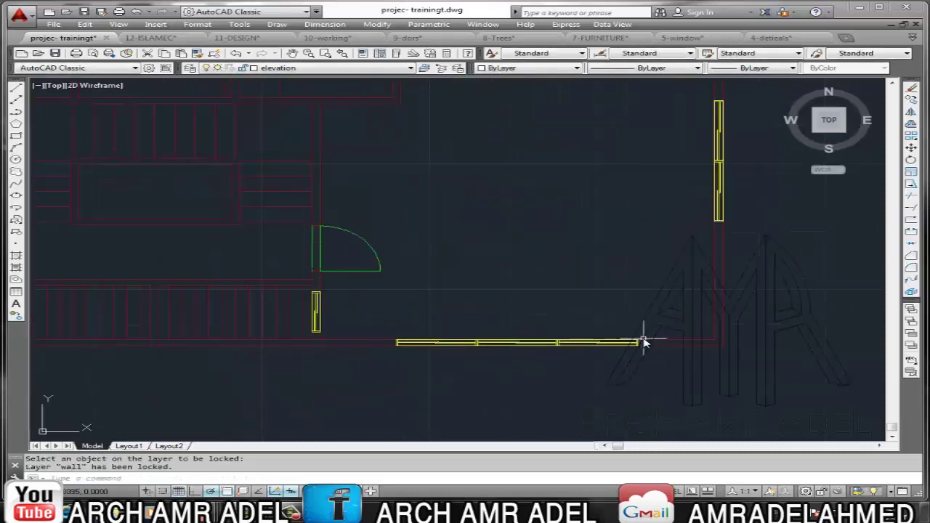
key("Return")
left_click(630, 343)
key("Return")
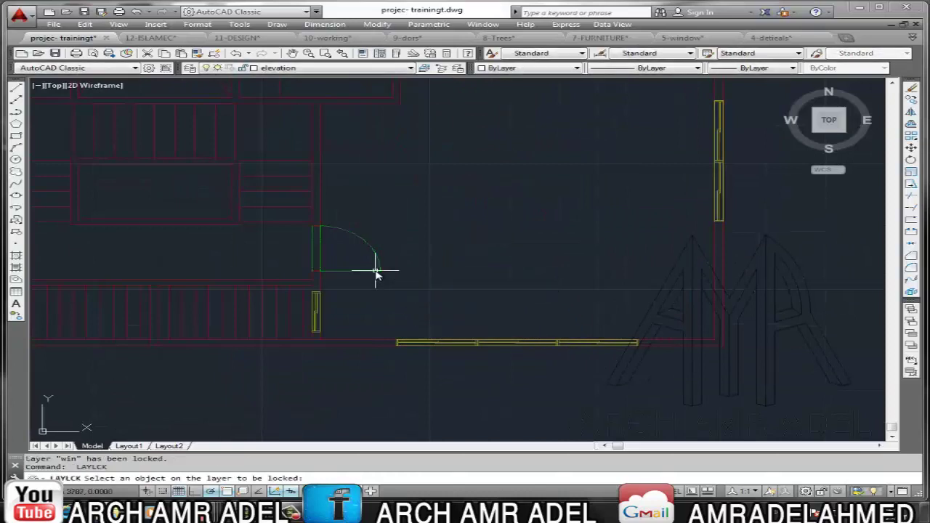
left_click(376, 274)
scroll(558, 309, "down", 5)
middle_click_drag(477, 238, 560, 269)
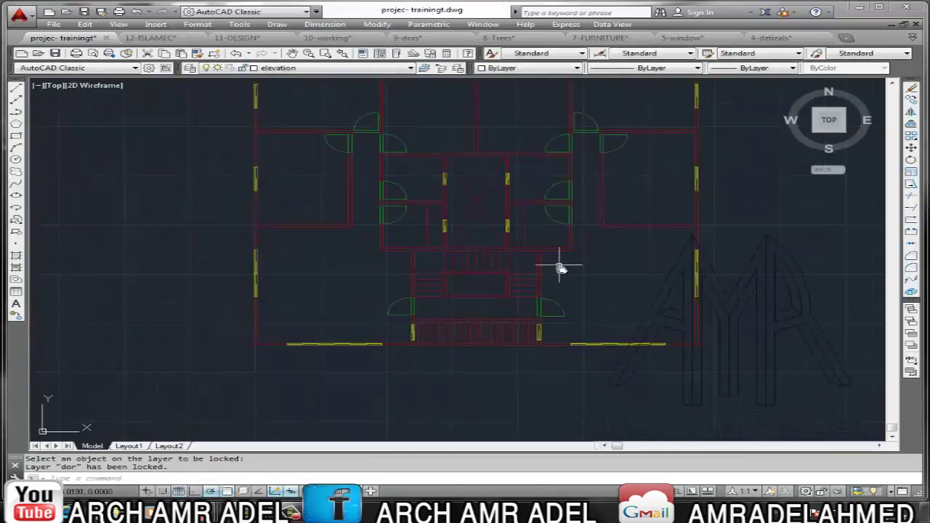
Draw a long horizontal ground line below the floor plan
type("l")
key("Return")
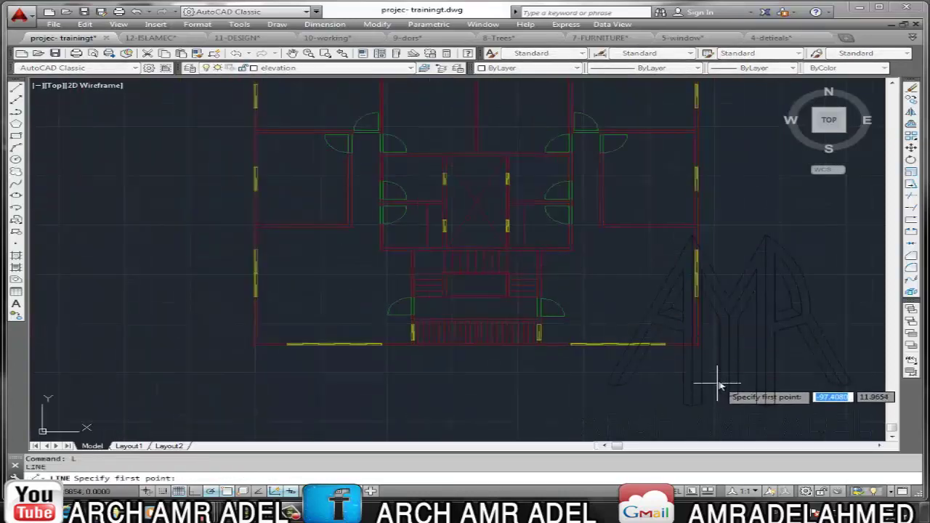
middle_click_drag(705, 374, 691, 316)
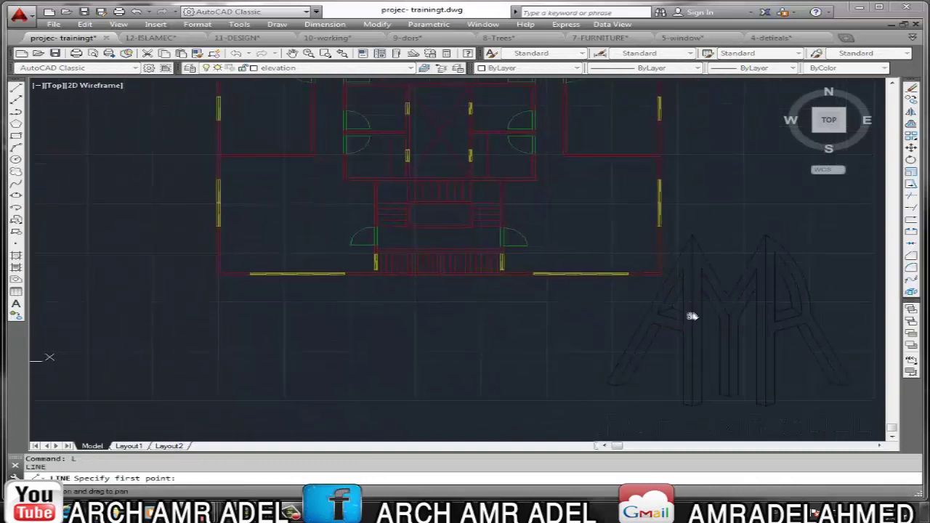
left_click(739, 362)
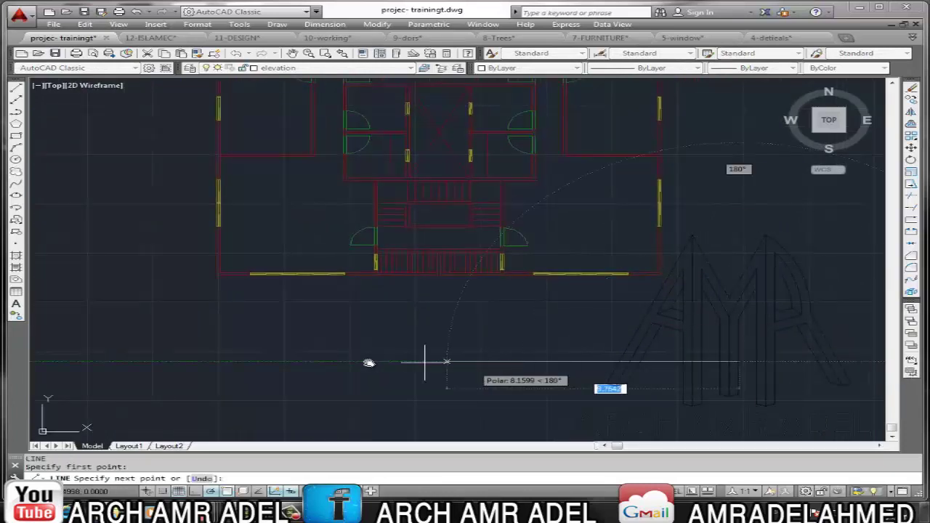
left_click(121, 360)
key("Return")
Draw a vertical line from the plan's right wall corner down to the ground line
middle_click_drag(714, 338, 639, 338)
scroll(639, 338, "up", 3)
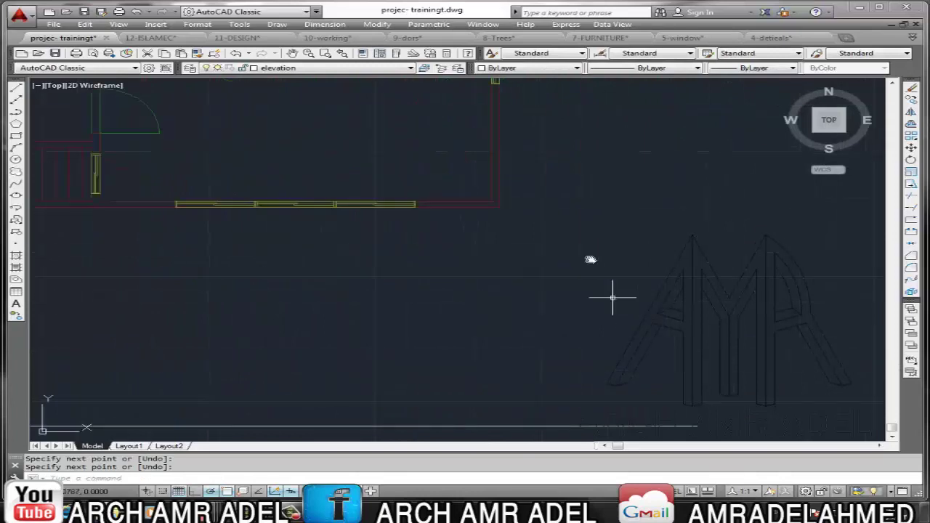
key("Return")
left_click(496, 205)
scroll(503, 209, "down", 2)
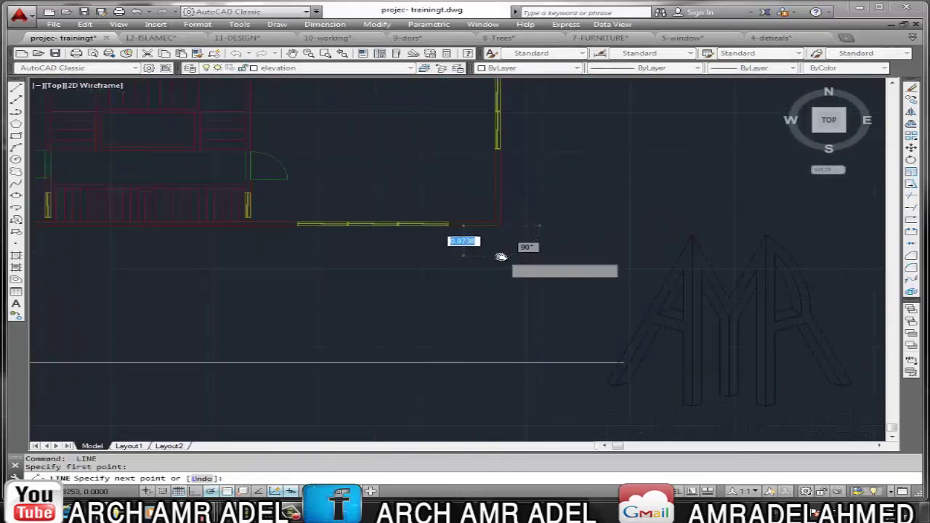
scroll(499, 258, "down", 1)
left_click(500, 322)
key("Escape")
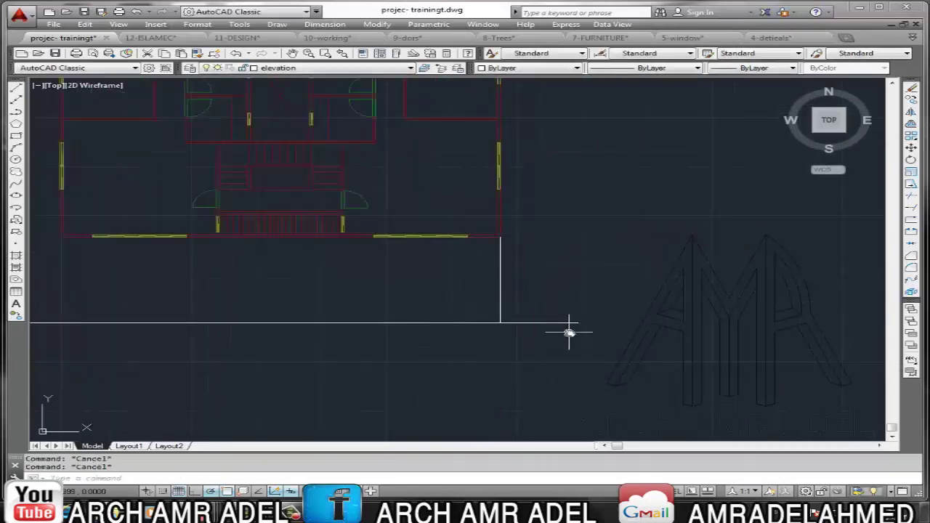
type("o")
key("Return")
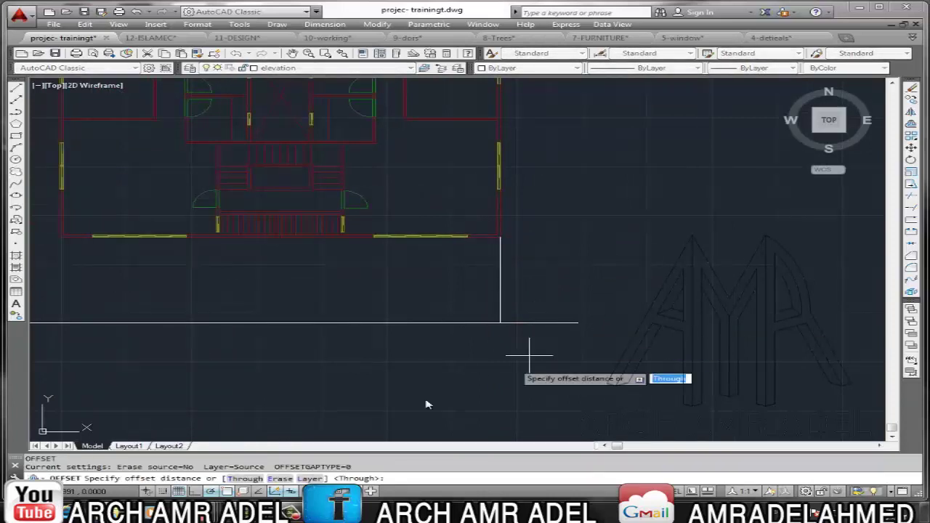
Offset the vertical corner line through a picked point in Multiple mode, placing the first copy
left_click(247, 479)
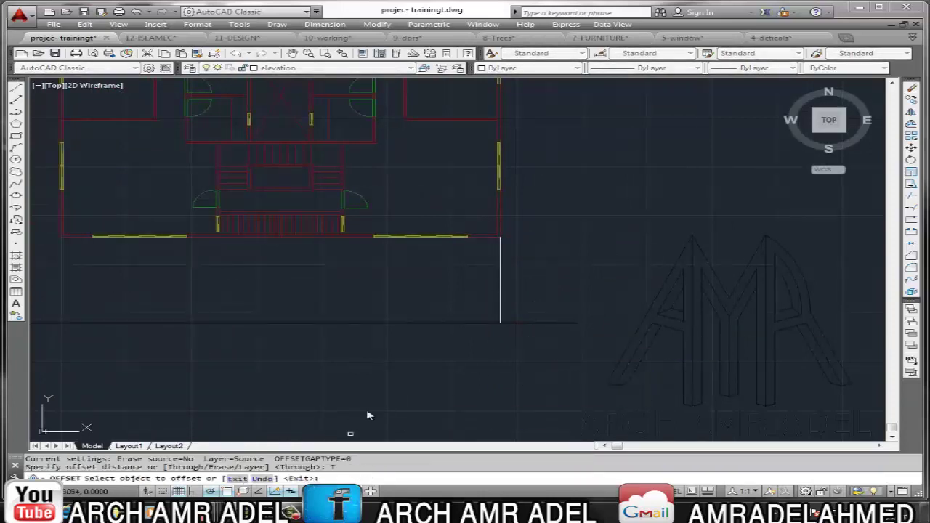
left_click(500, 308)
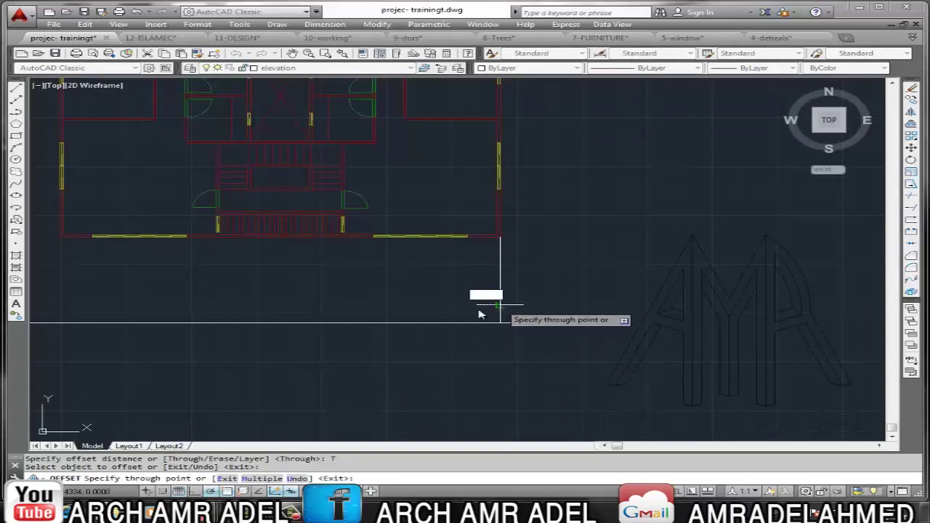
left_click(260, 479)
scroll(509, 240, "up", 3)
scroll(501, 262, "up", 2)
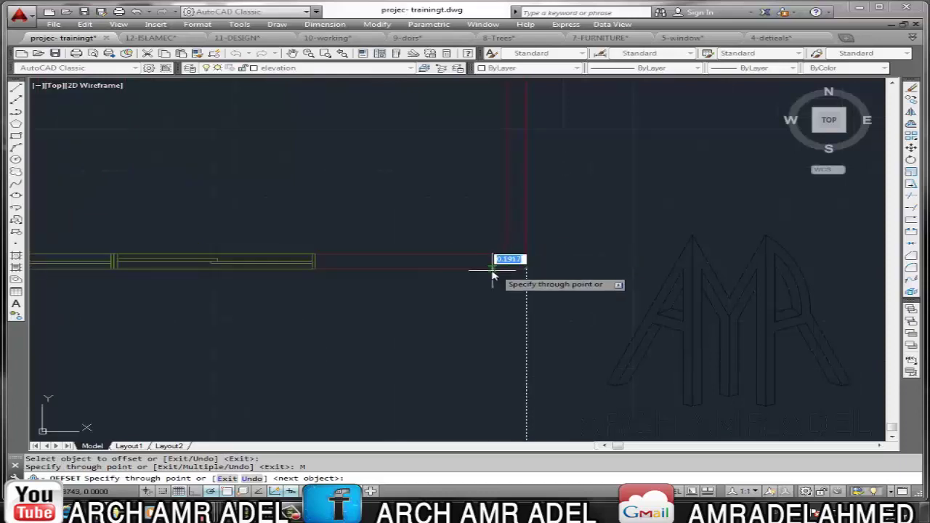
left_click(506, 250)
Place the remaining projection lines through the plan's wall corners and window edges
scroll(507, 247, "down", 2)
scroll(445, 262, "up", 3)
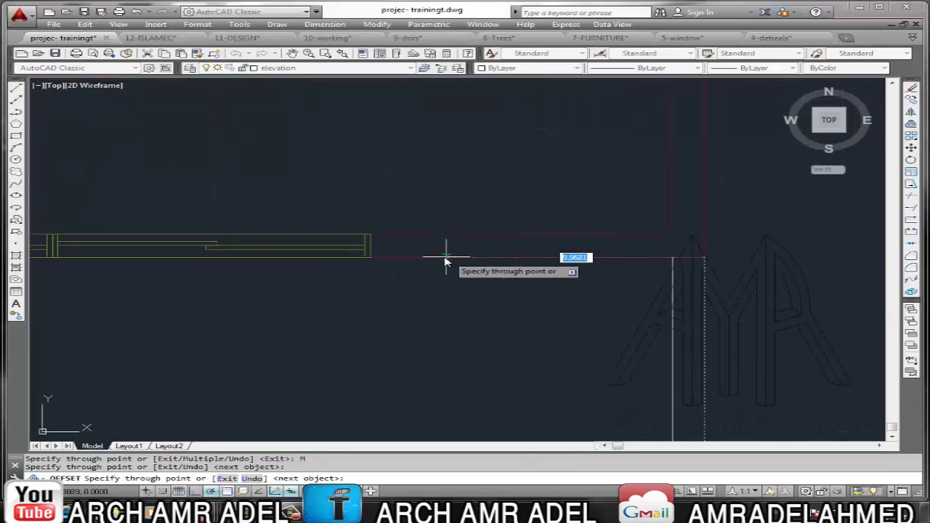
scroll(380, 254, "down", 3)
scroll(266, 256, "up", 3)
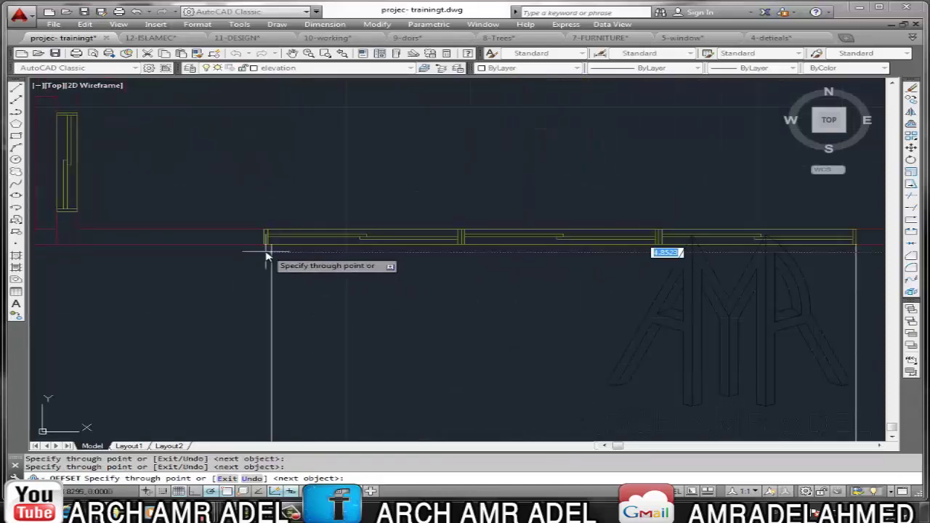
scroll(472, 247, "down", 3)
scroll(427, 246, "up", 3)
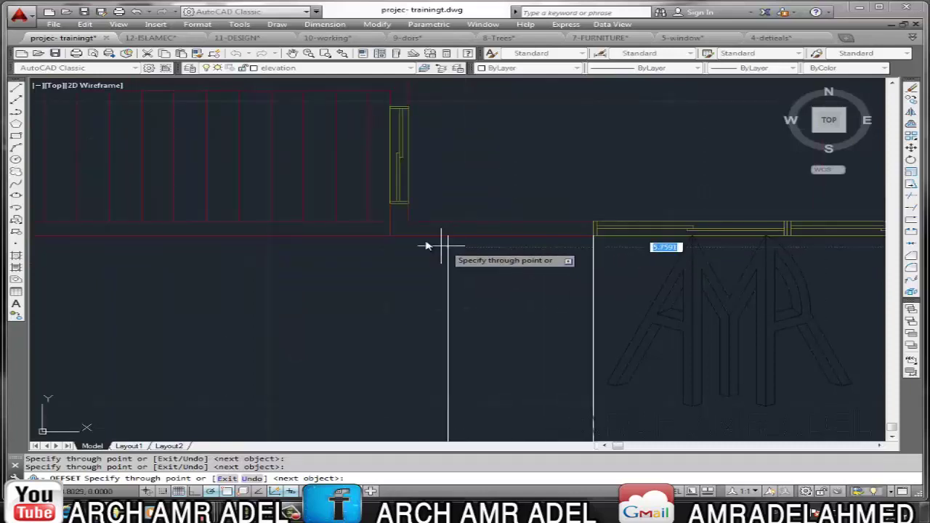
scroll(567, 235, "down", 2)
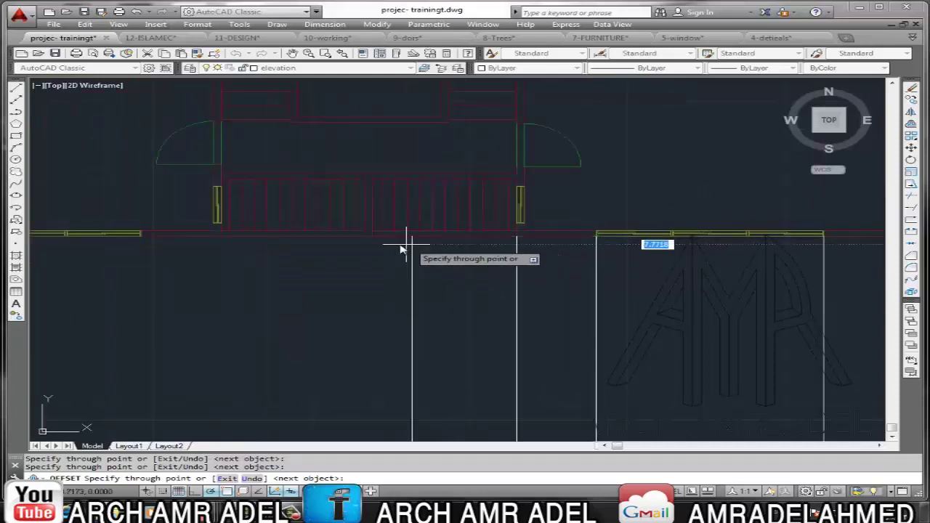
scroll(402, 247, "up", 4)
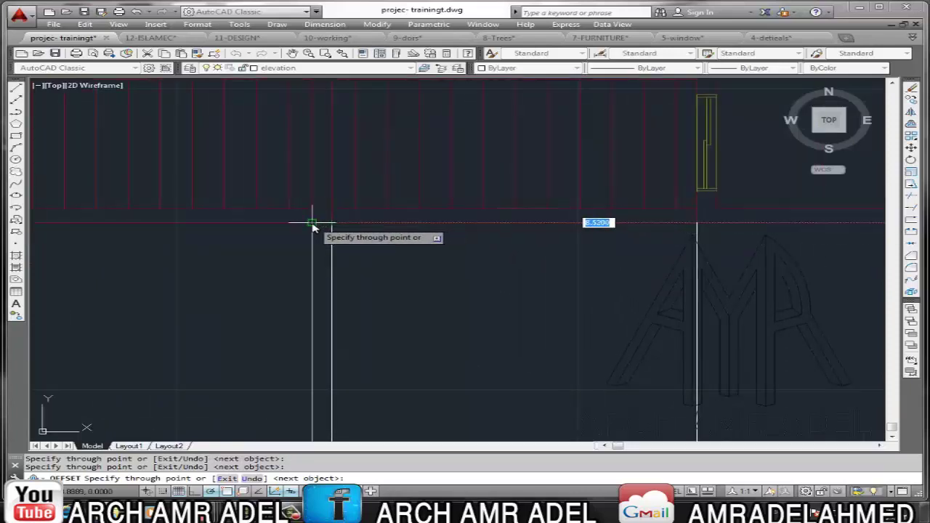
scroll(549, 245, "down", 3)
scroll(531, 249, "up", 3)
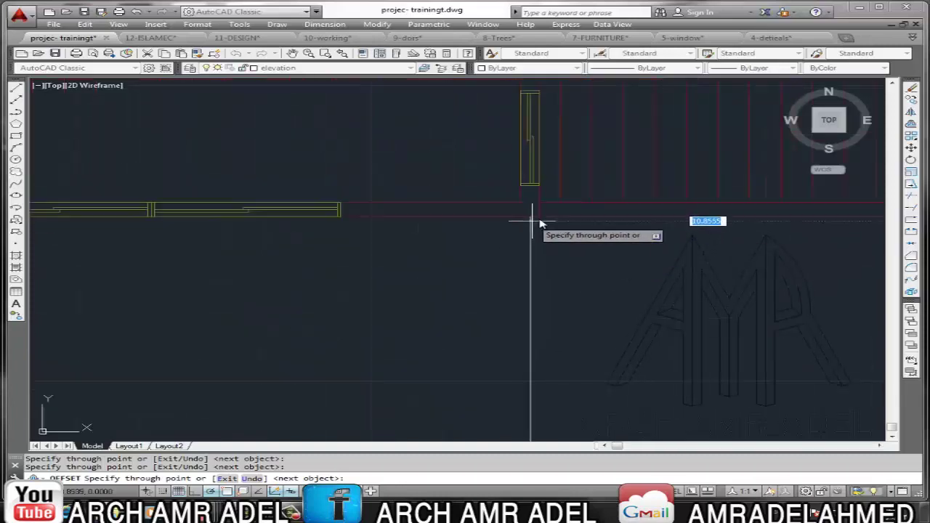
scroll(545, 220, "down", 3)
scroll(476, 232, "up", 4)
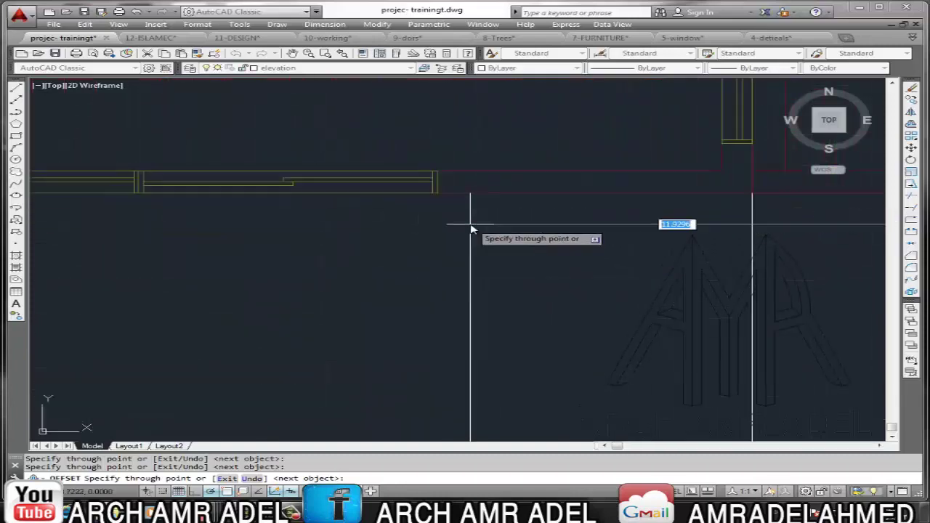
scroll(436, 201, "down", 2)
scroll(501, 240, "down", 3)
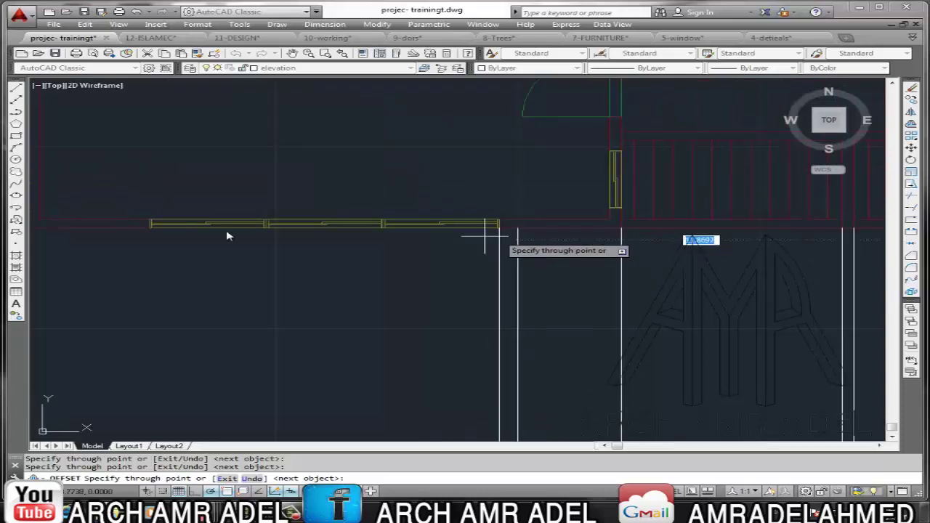
scroll(145, 229, "down", 3)
scroll(218, 249, "up", 4)
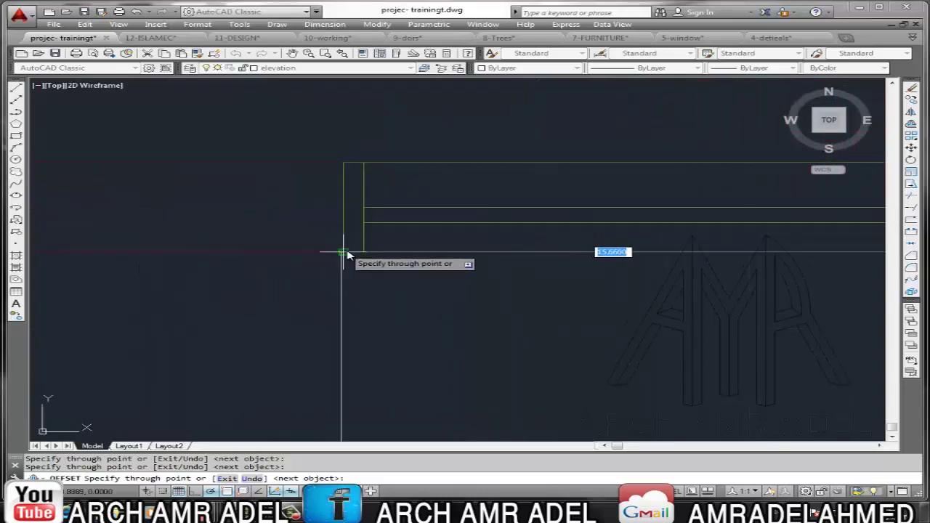
scroll(371, 253, "down", 3)
scroll(356, 262, "up", 2)
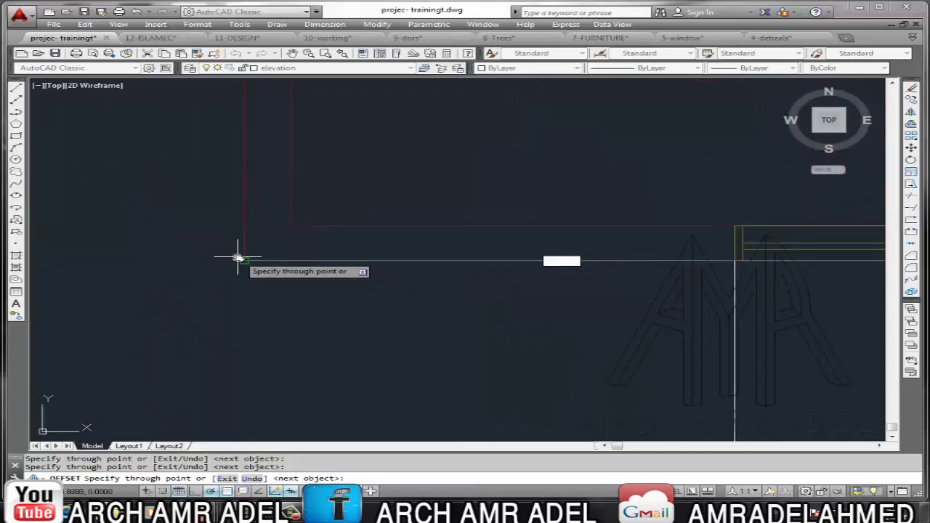
scroll(251, 250, "down", 1)
scroll(284, 246, "down", 2)
scroll(309, 254, "down", 1)
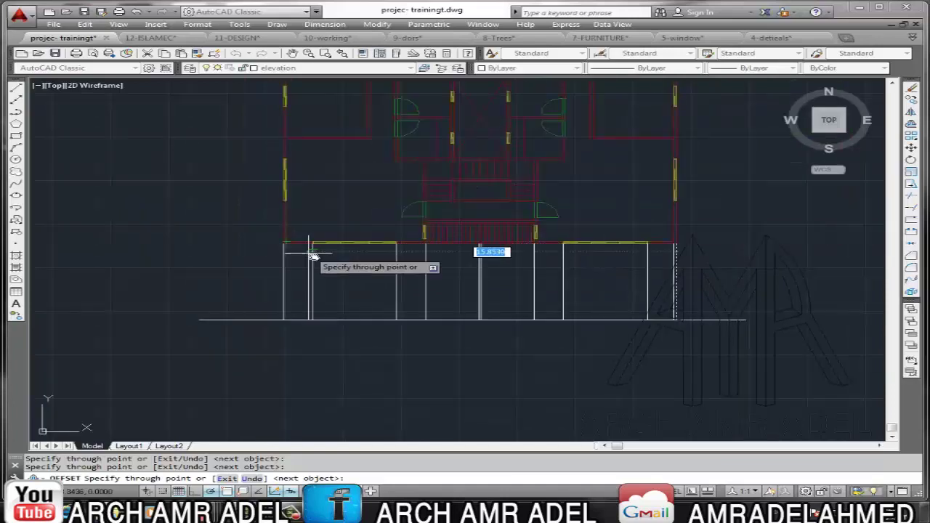
left_click(313, 256)
middle_click_drag(454, 313, 386, 318)
key("Escape")
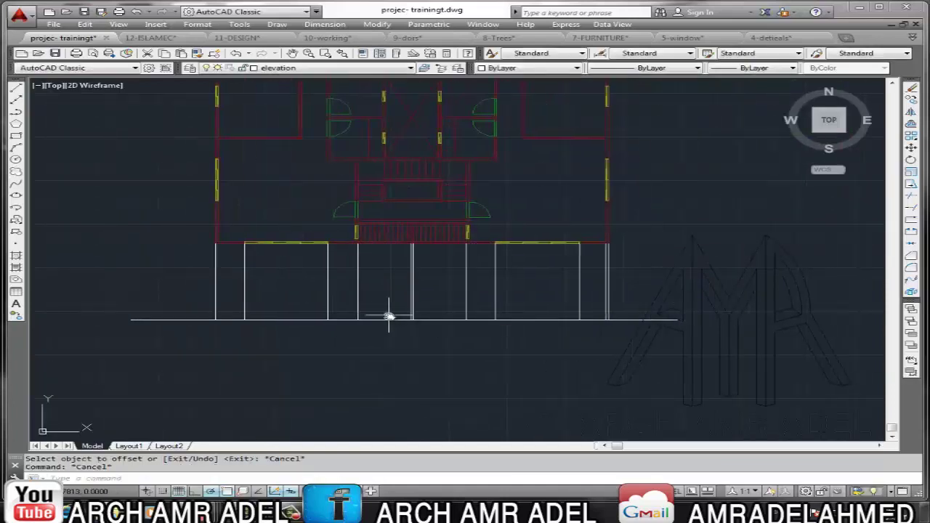
type("o")
Offset the elevation base line 3 units upward to form the band's top line
key("Return")
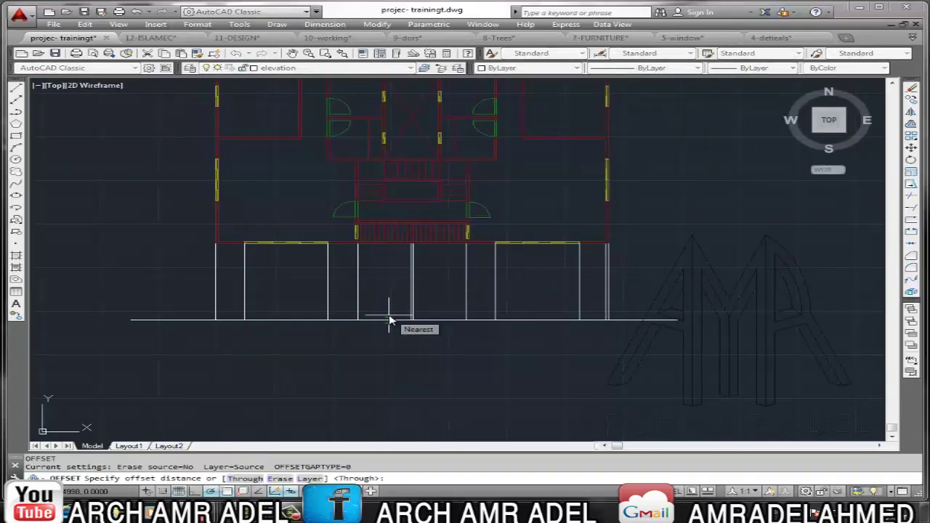
type("3")
key("Return")
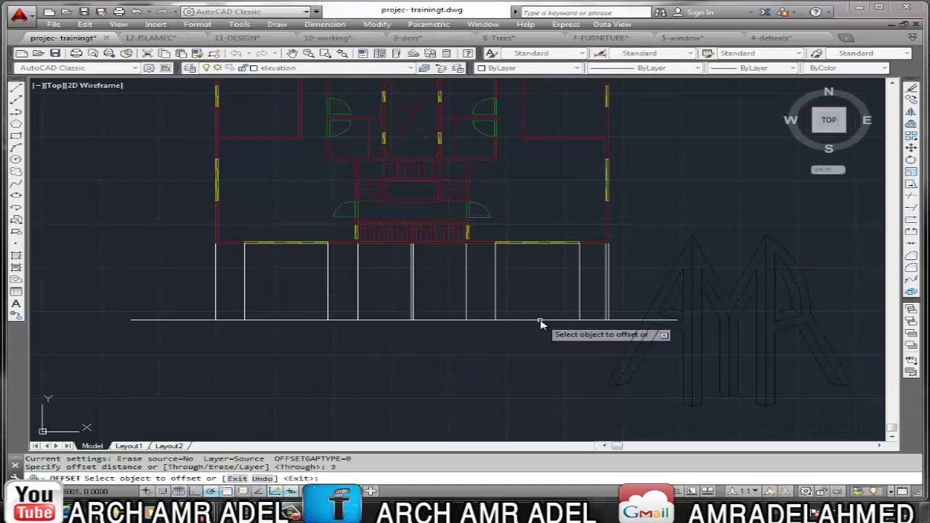
left_click(539, 320)
left_click(536, 286)
key("Escape")
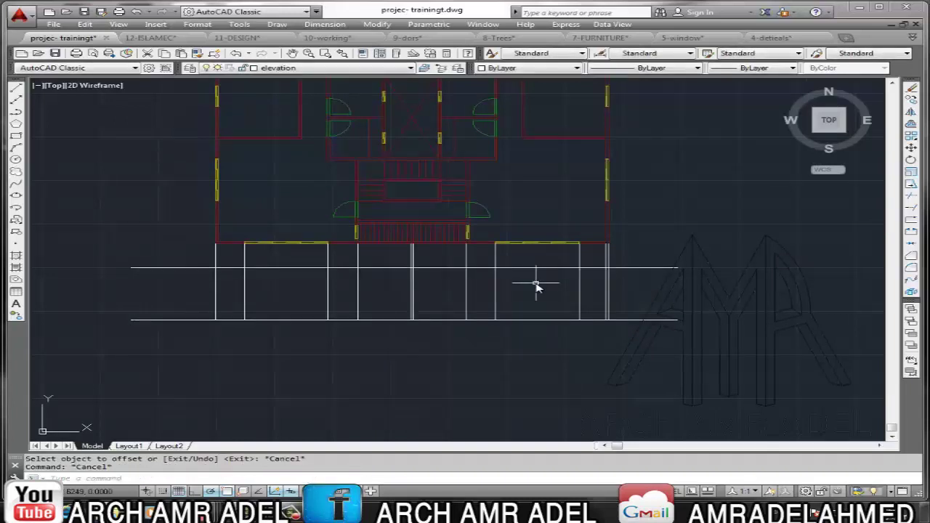
Trim the projection lines that stick up above the new top line
type("tr")
key("Return")
left_click(542, 268)
key("Return")
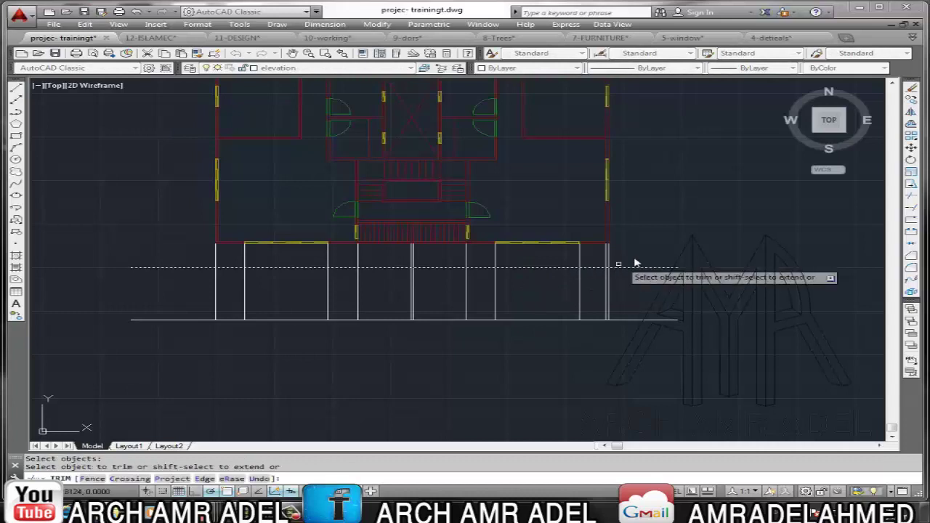
left_click(639, 253)
left_click(185, 265)
key("Escape")
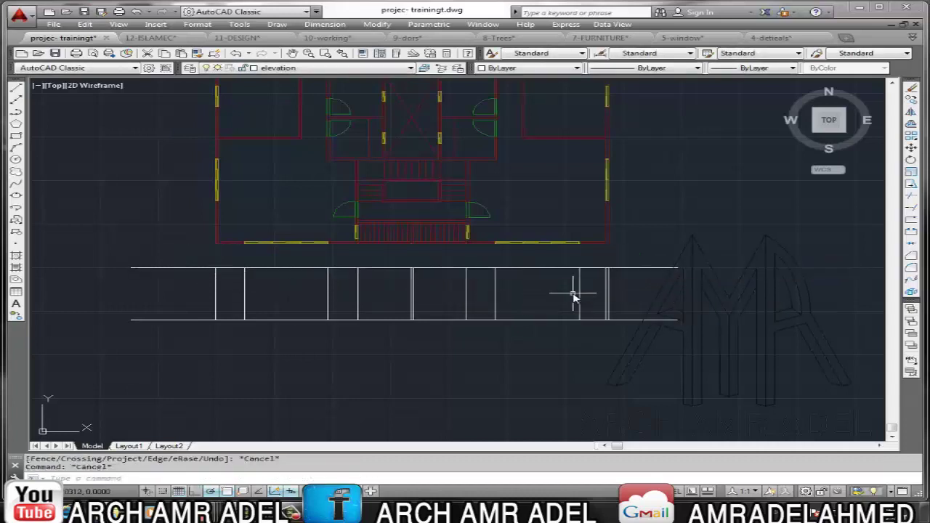
type("tr")
Trim the horizontal overhangs beyond the left and right edges of the band
key("Return")
key("Return")
left_click(686, 252)
left_click(608, 368)
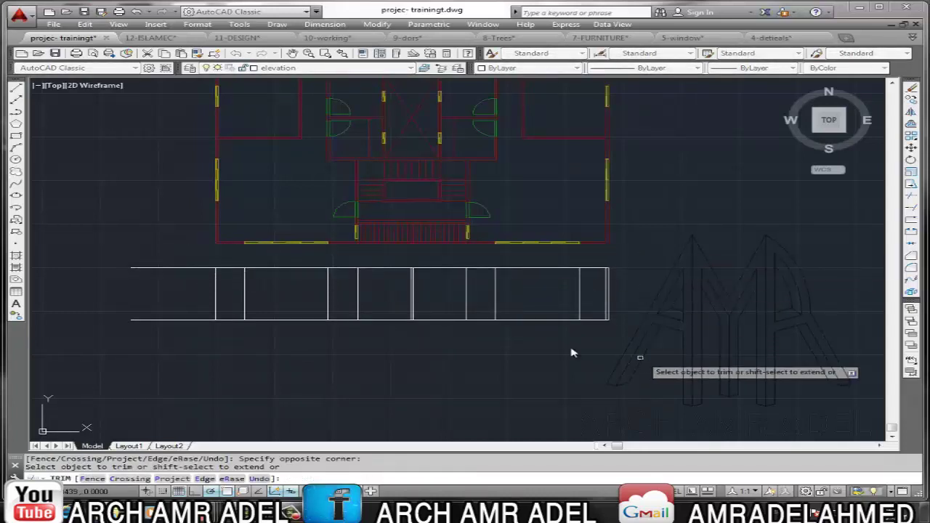
left_click(183, 272)
left_click(150, 349)
key("Escape")
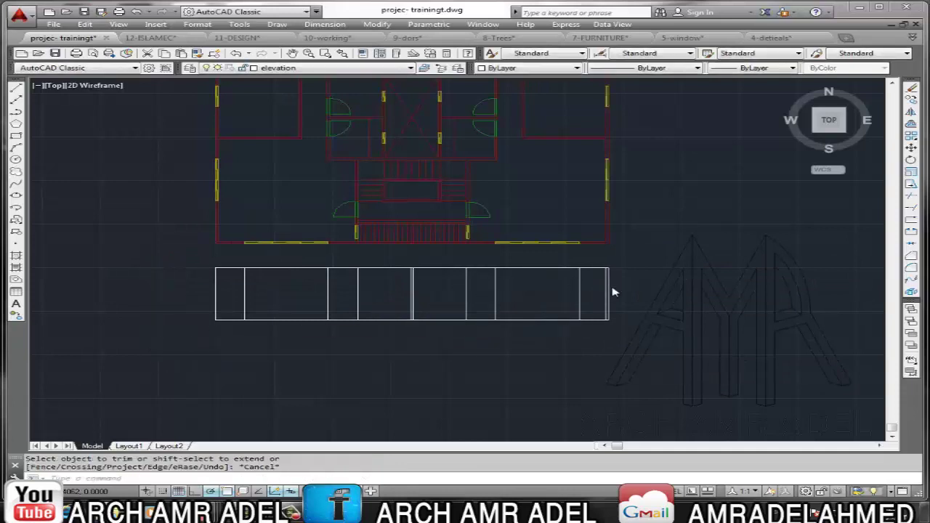
Erase the stray duplicate line at the right end of the elevation
scroll(613, 292, "up", 5)
left_click(589, 296)
key("Delete")
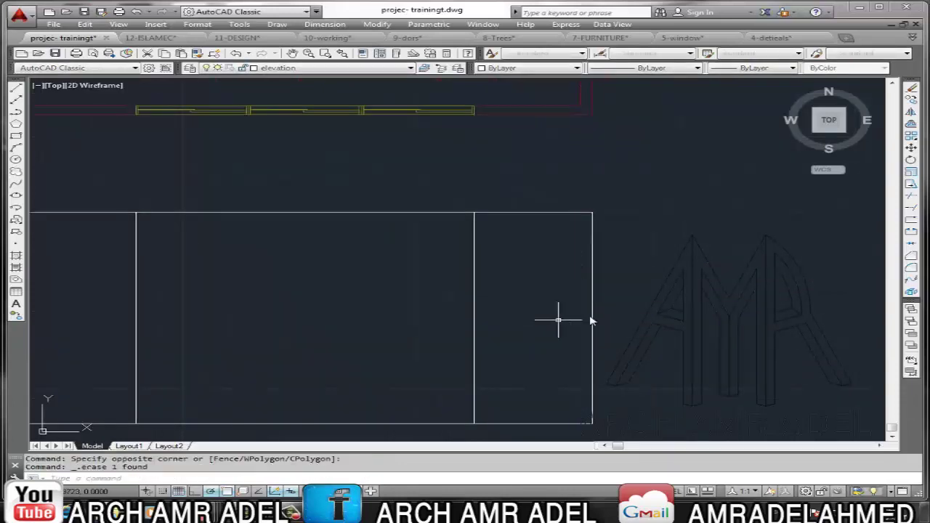
scroll(556, 320, "down", 3)
type("A")
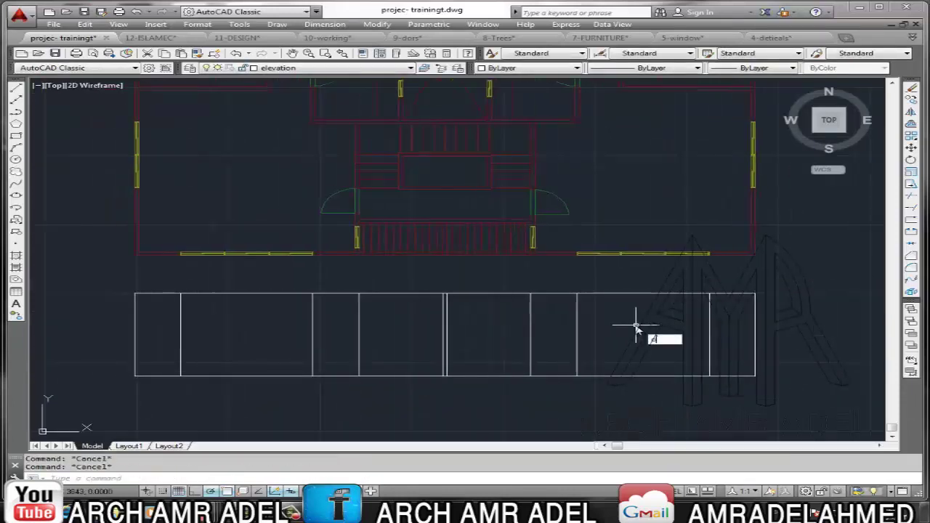
key("Return")
type("9")
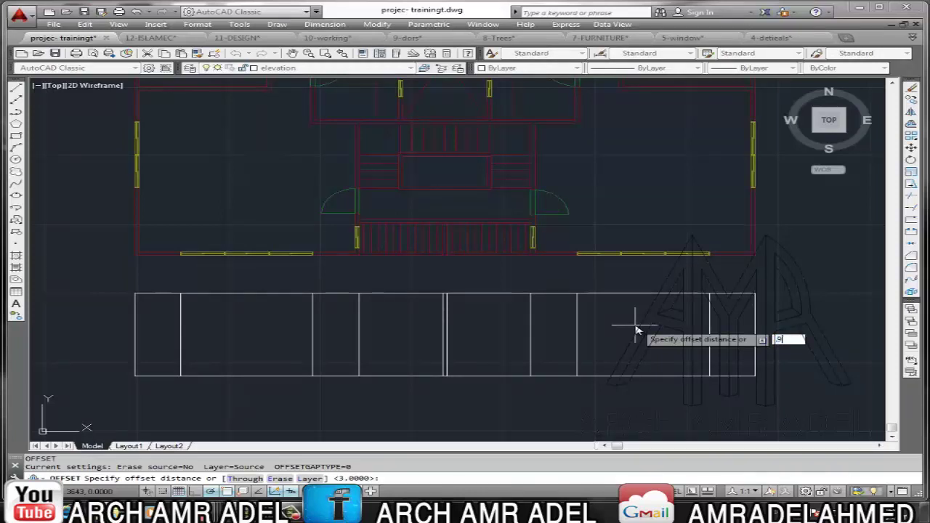
Offset the elevation's bottom line 0.9 upward for the window sill height
key("Return")
left_click(617, 376)
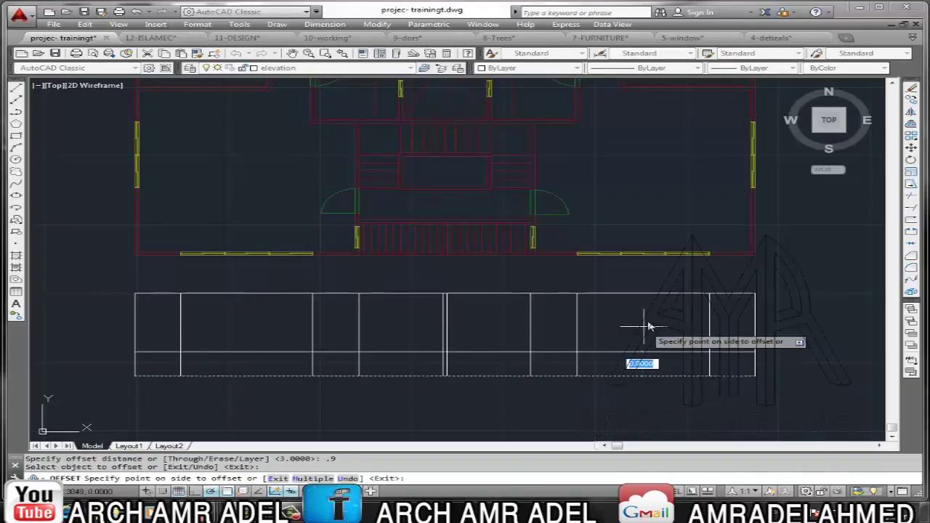
left_click(649, 326)
key("Return")
key("Return")
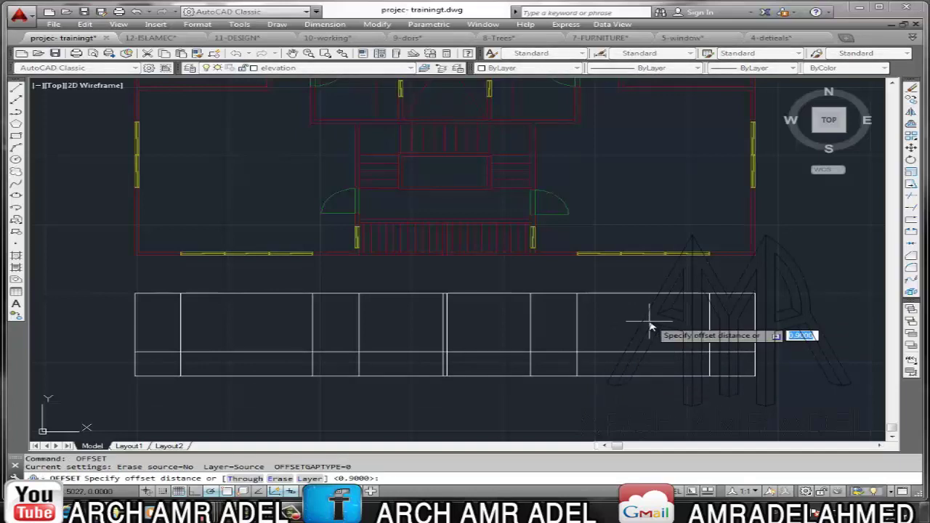
Offset the 0.9 line a further 2.2 upward for the window head height
type("2.2")
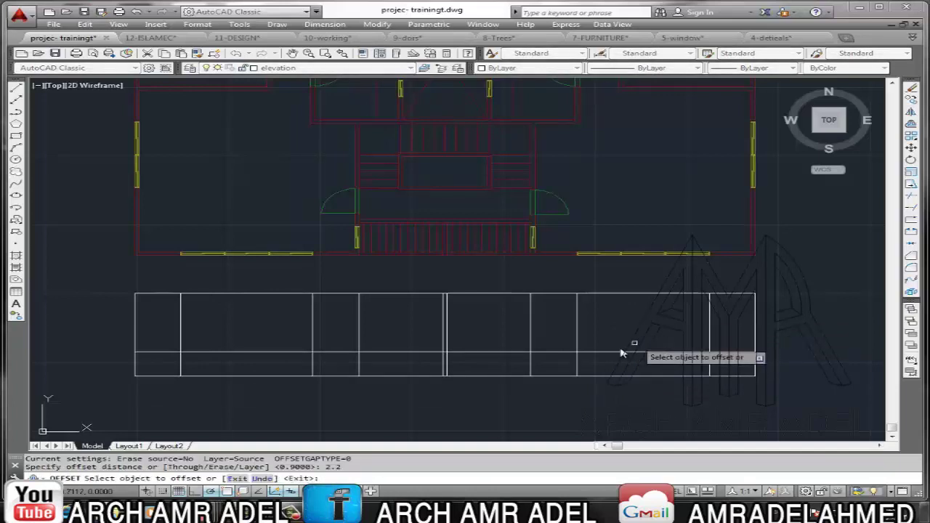
key("Return")
left_click(616, 353)
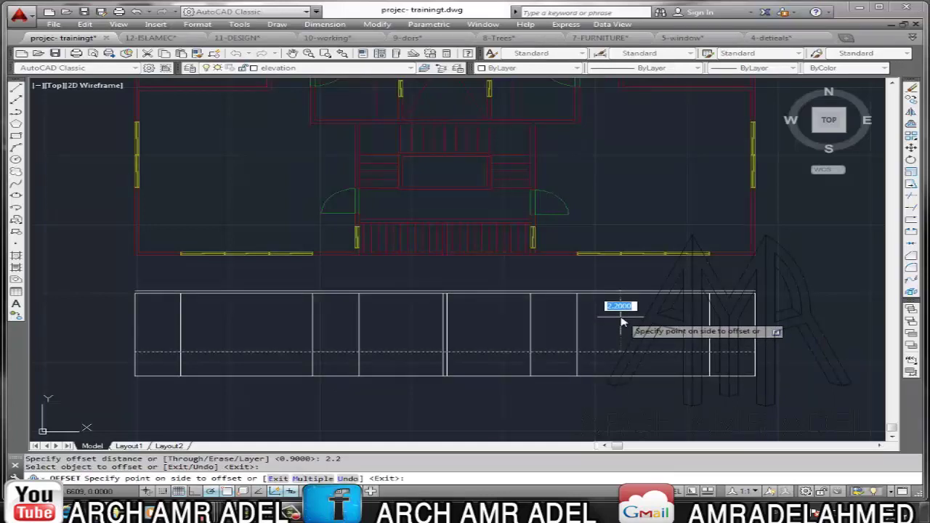
left_click(621, 322)
key("Return")
key("Return")
key("Return")
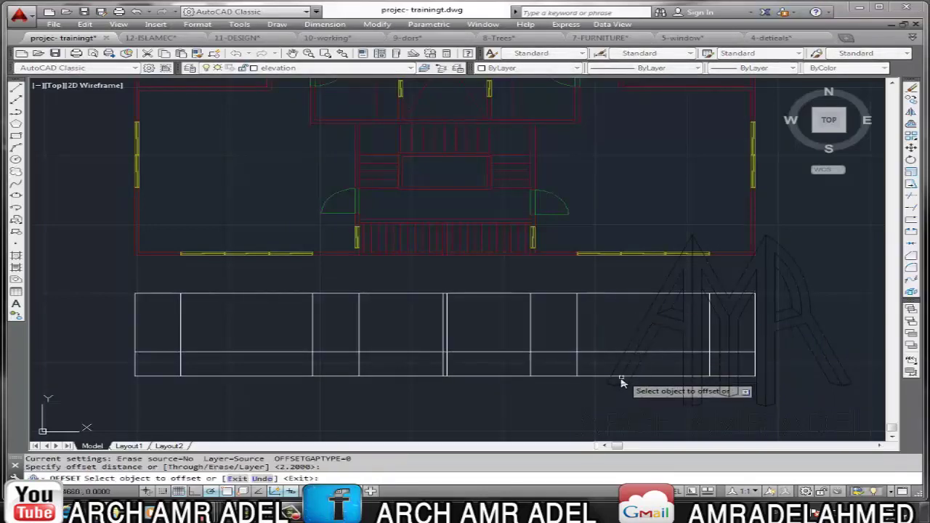
left_click(622, 352)
left_click(639, 332)
key("Escape")
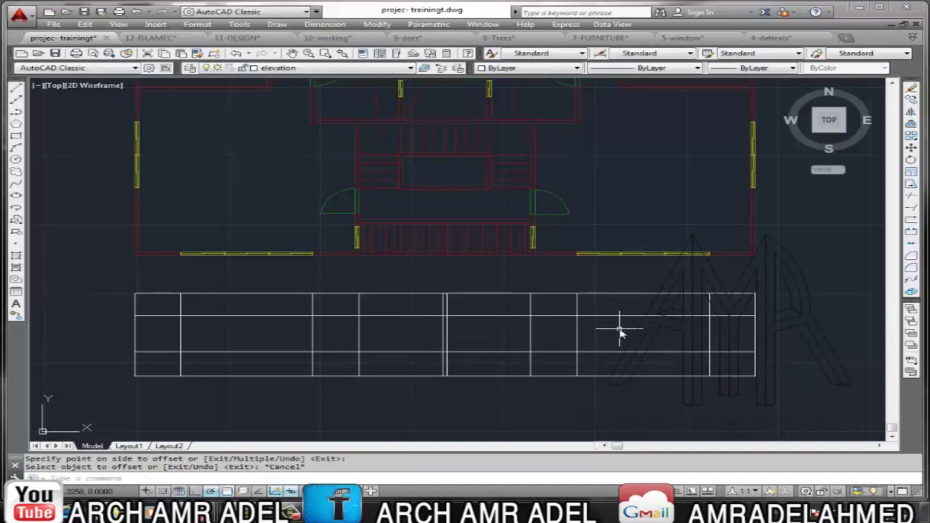
key("Escape")
middle_click_drag(620, 333, 657, 341)
type("rec")
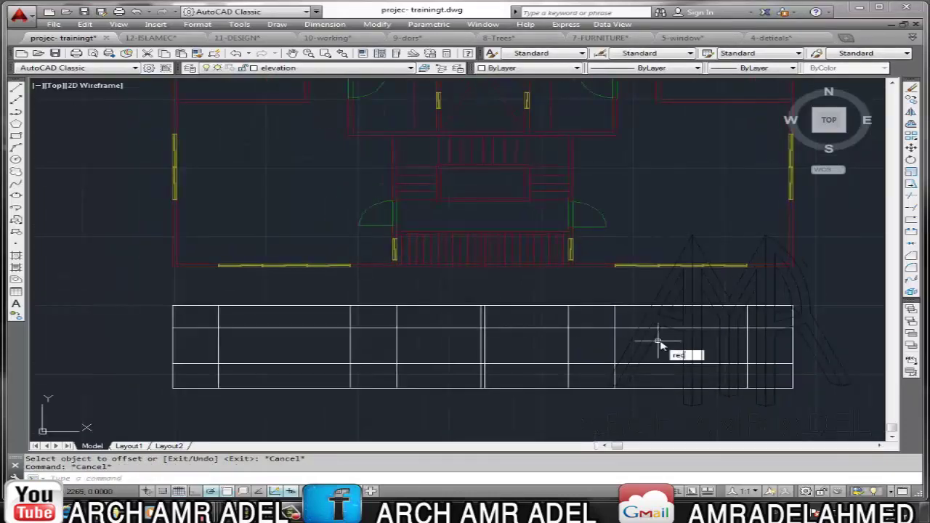
Draw two window-opening rectangles between the sill and head lines of the elevation grid
key("Return")
left_click(747, 328)
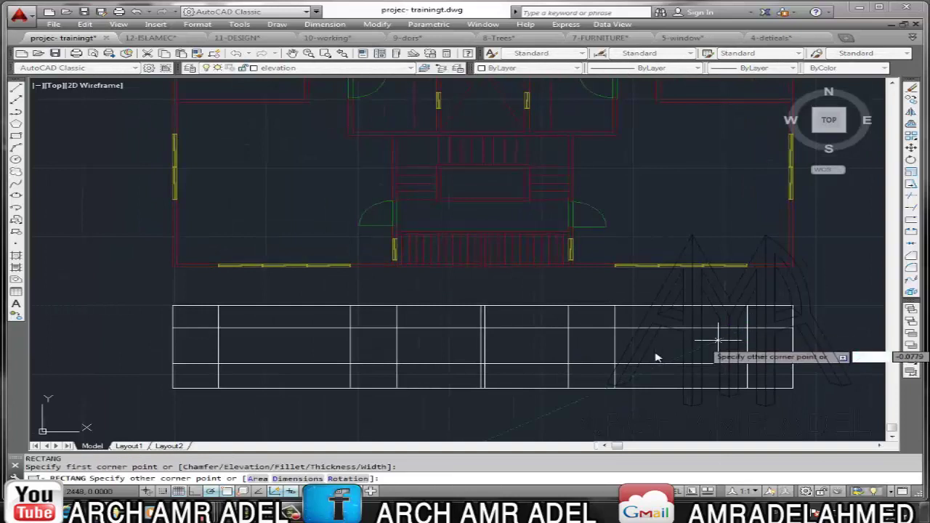
left_click(615, 368)
key("Return")
left_click(336, 332)
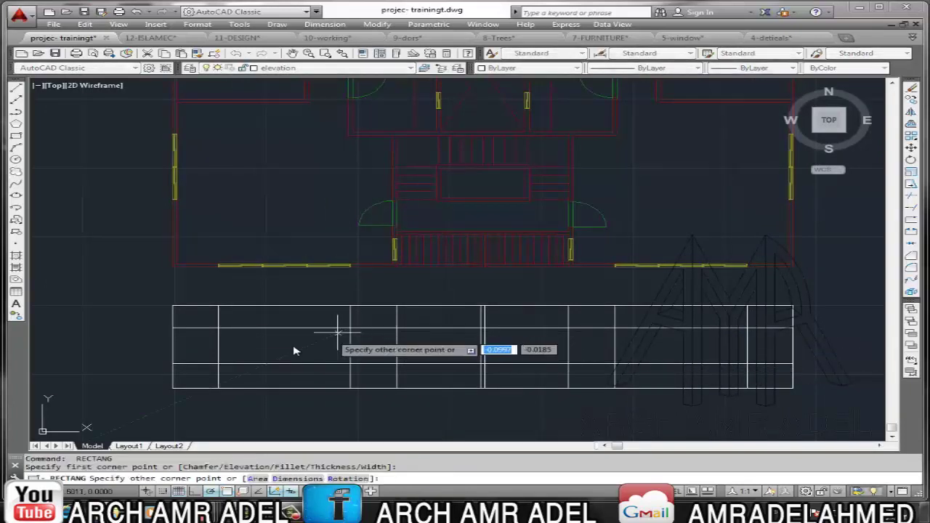
left_click(218, 364)
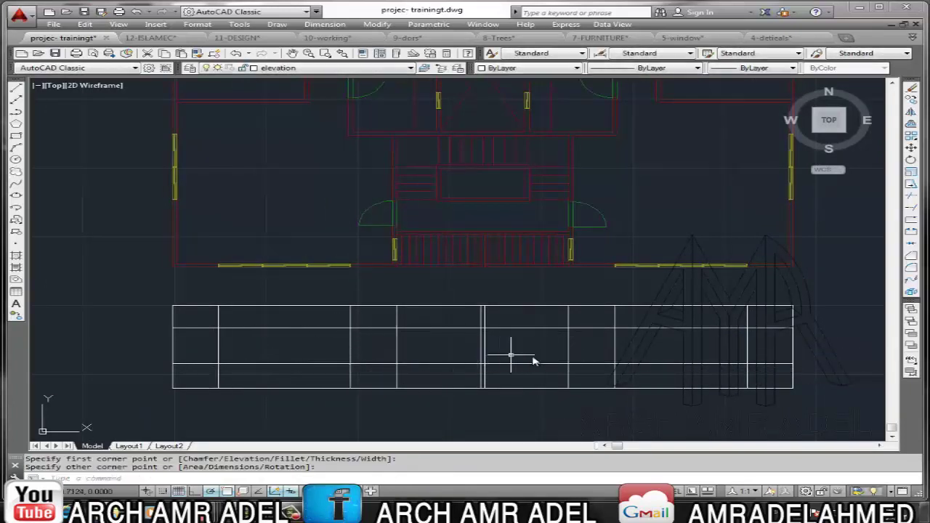
middle_click_drag(533, 359, 555, 333)
key("Escape")
key("Escape")
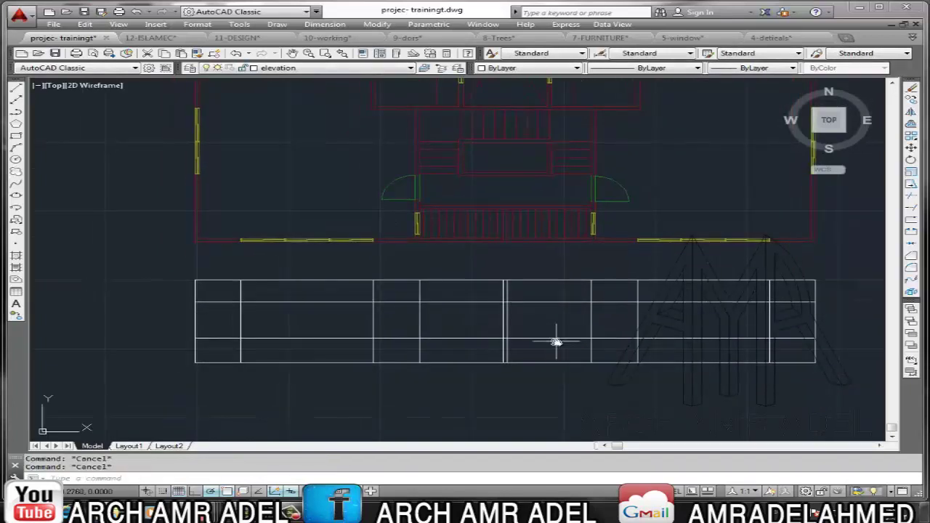
type("tr")
Trim the sill and head lines and lower vertical segments back to the chosen cutting edges
key("Return")
left_click(548, 338)
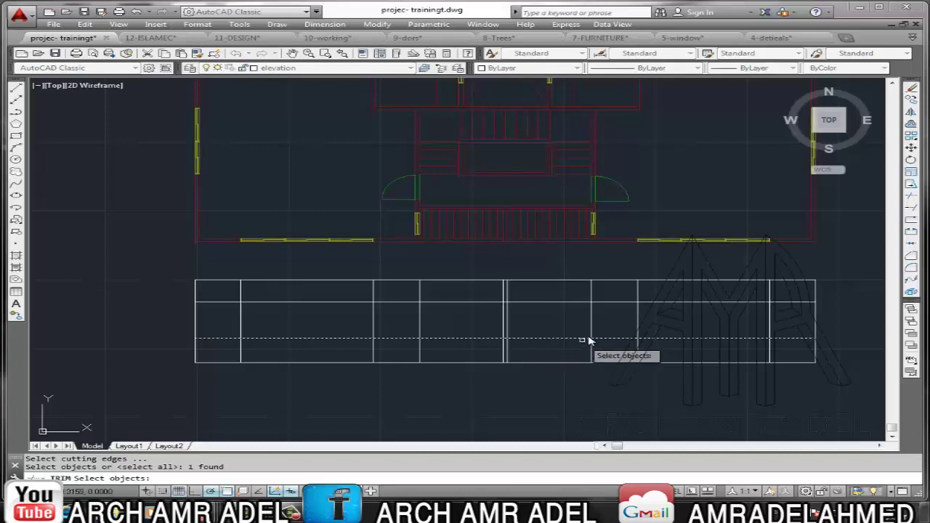
left_click(592, 325)
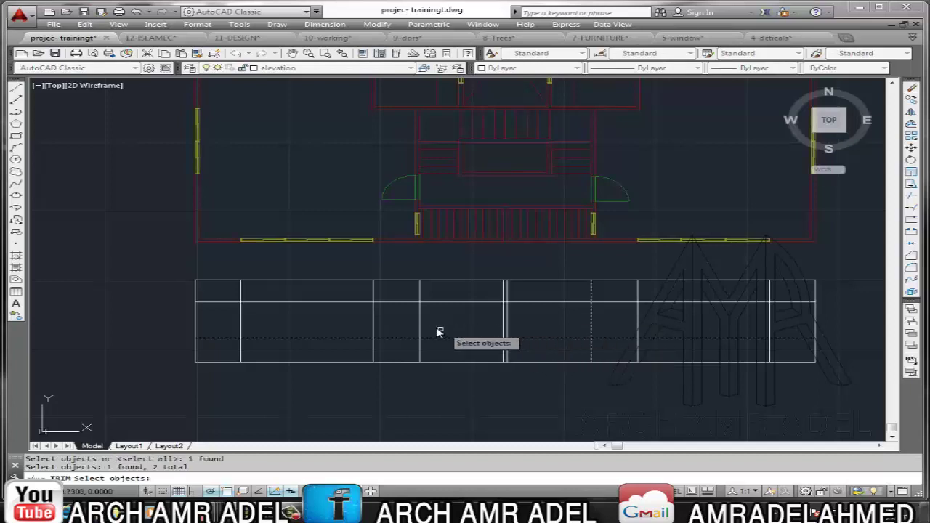
key("Return")
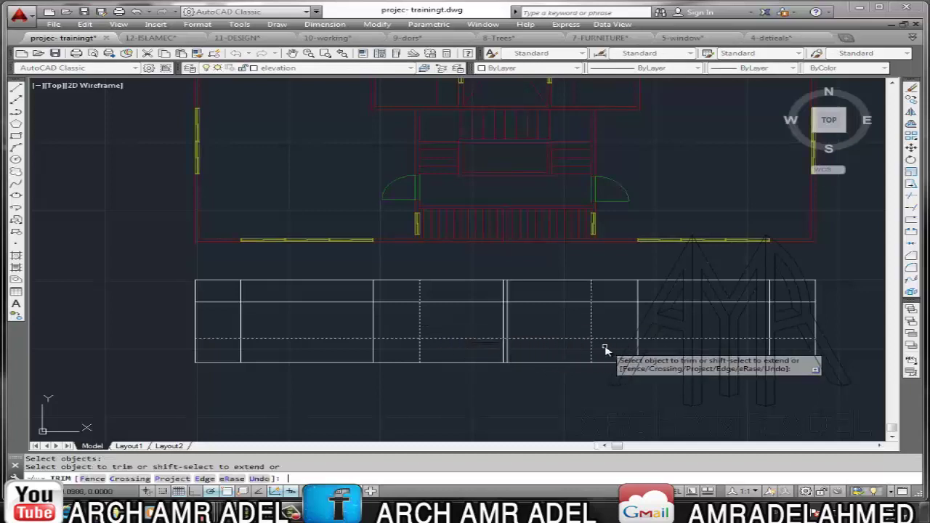
left_click(605, 351)
left_click(581, 354)
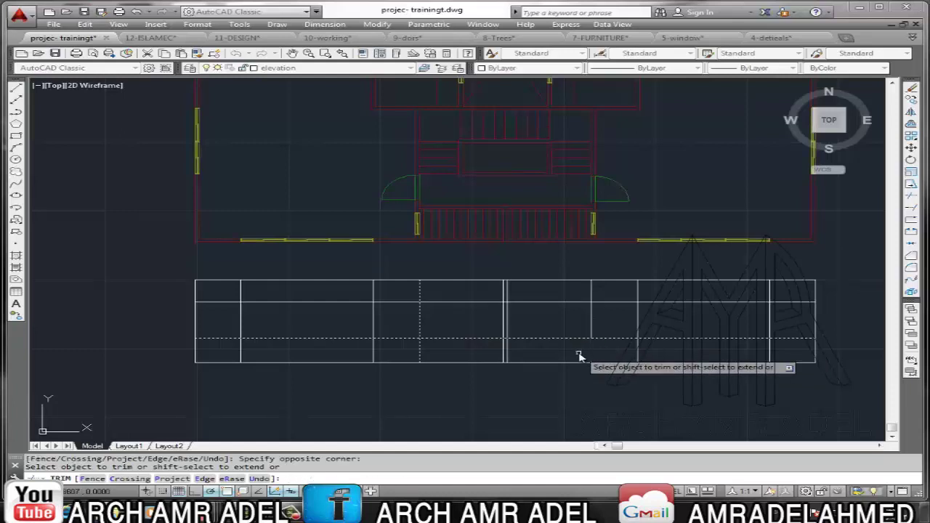
left_click(689, 336)
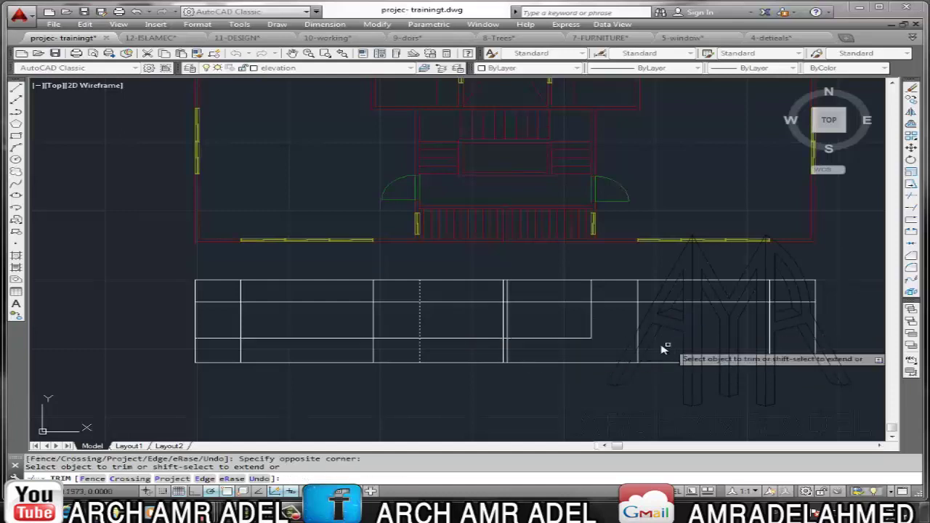
left_click(391, 339)
left_click(412, 356)
left_click(432, 348)
left_click(415, 357)
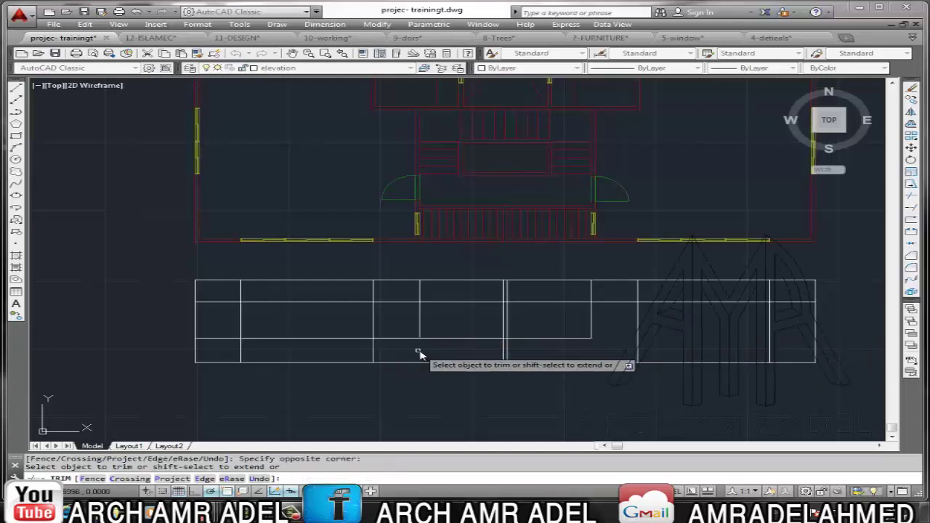
Cut away the short horizontal piece between the two verticals
key("Return")
key("Return")
key("Return")
left_click(411, 329)
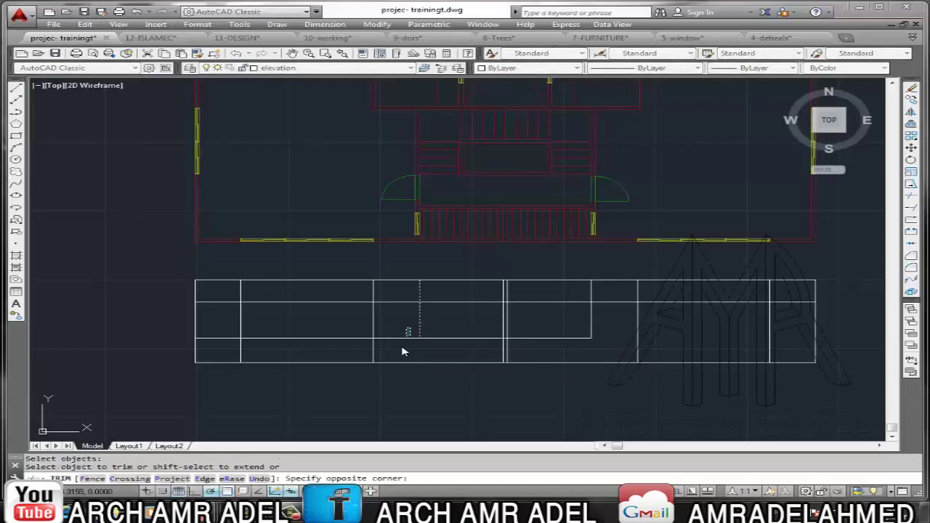
left_click(400, 349)
middle_click_drag(465, 345, 513, 372)
key("Escape")
key("Escape")
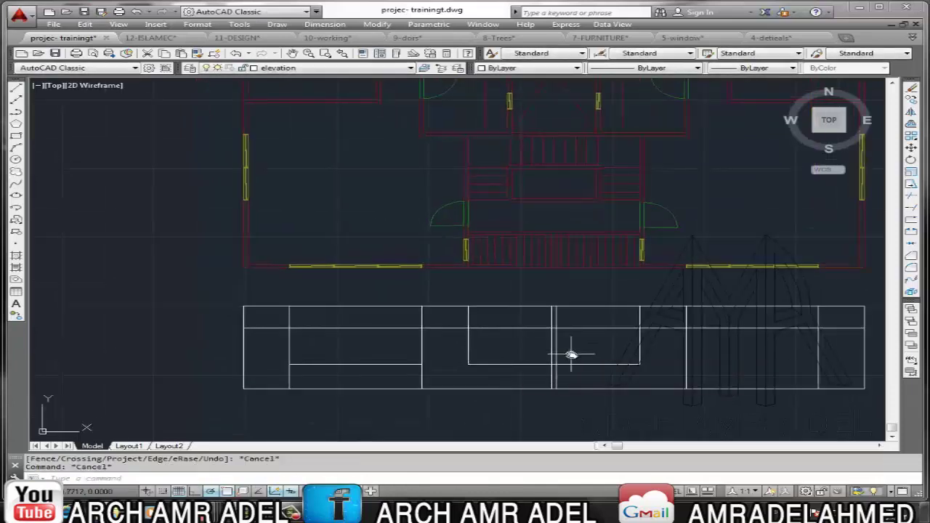
type("tr")
key("Return")
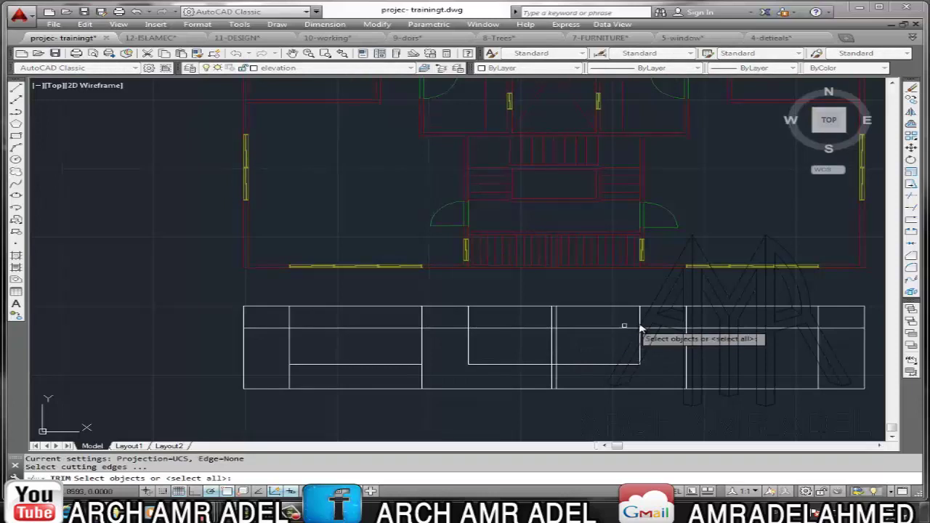
Erase the two leftover lines and the extra vertical line from the elevation
key("Escape")
left_click(431, 376)
left_click(272, 380)
key("Delete")
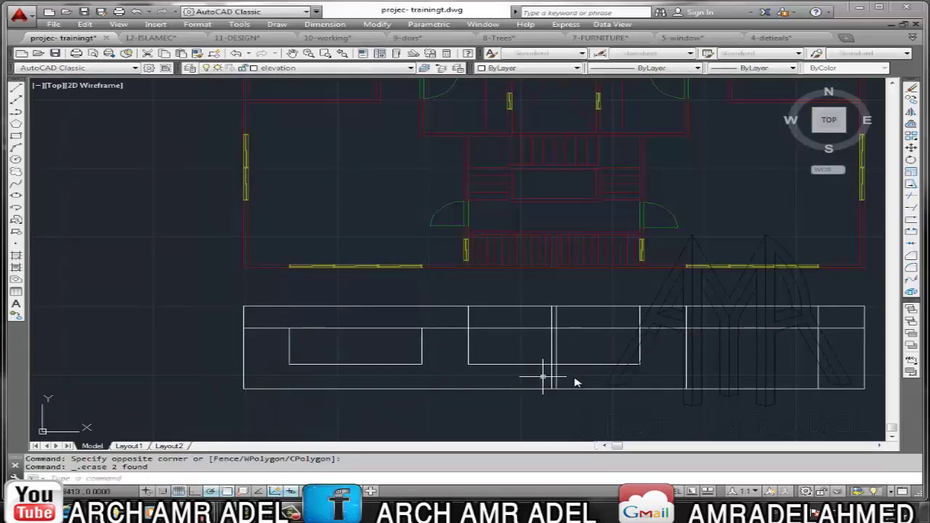
middle_click_drag(776, 388, 646, 388)
left_click(711, 383)
left_click(534, 380)
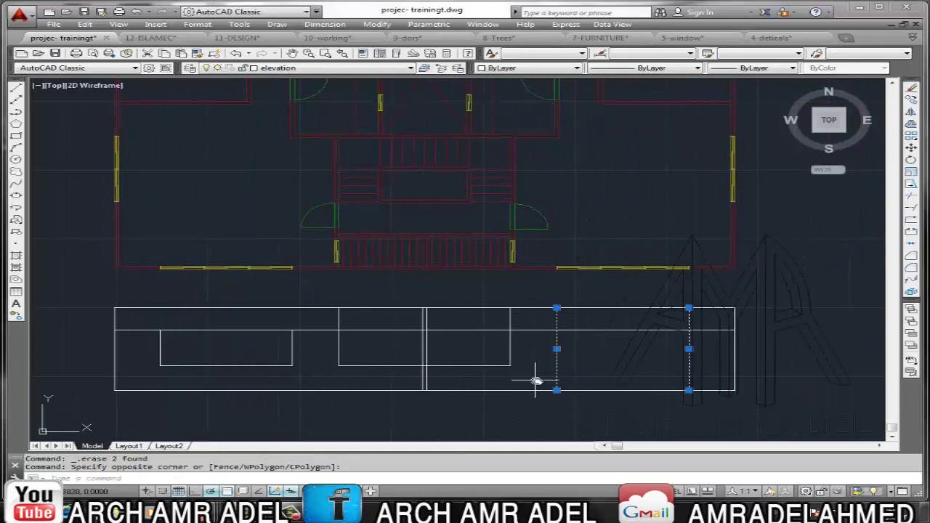
key("Delete")
middle_click_drag(525, 358, 584, 364)
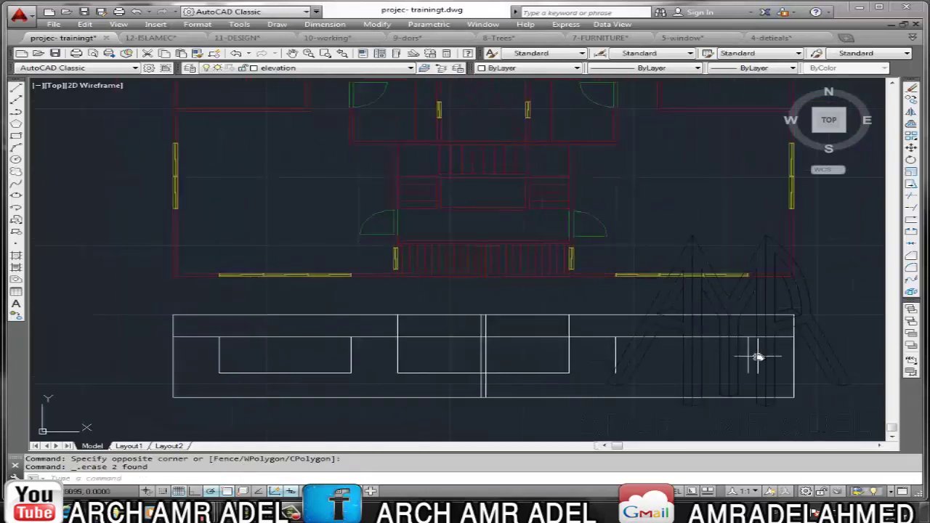
key("ctrl+z")
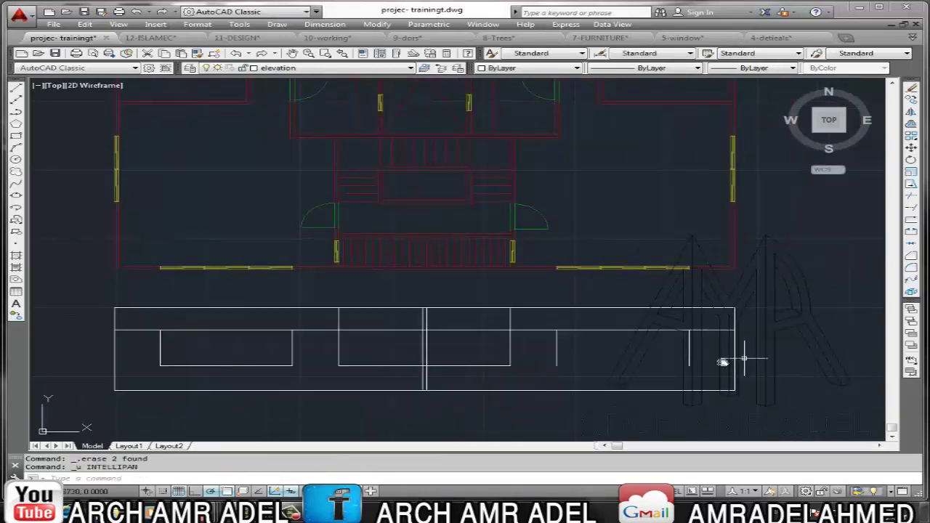
type("rec")
Draw a rectangle for the right-hand window opening
key("Return")
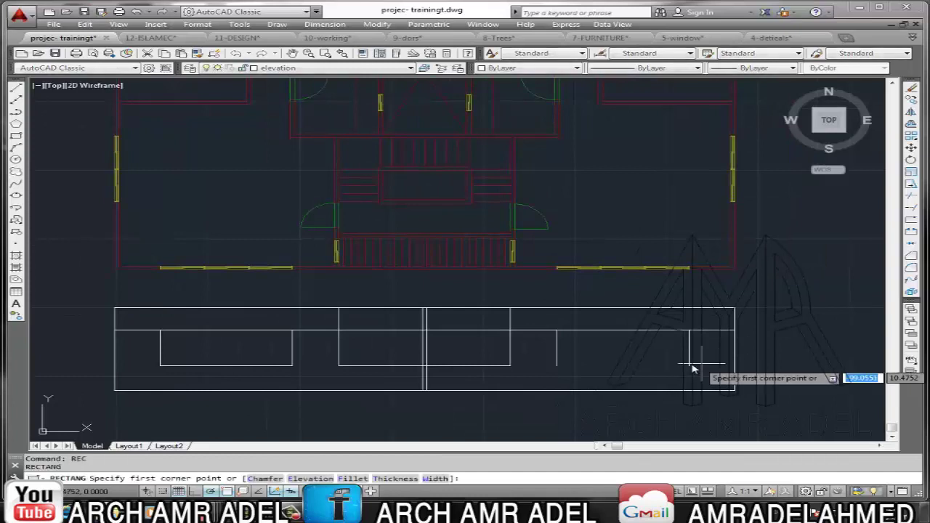
left_click(689, 366)
left_click(556, 331)
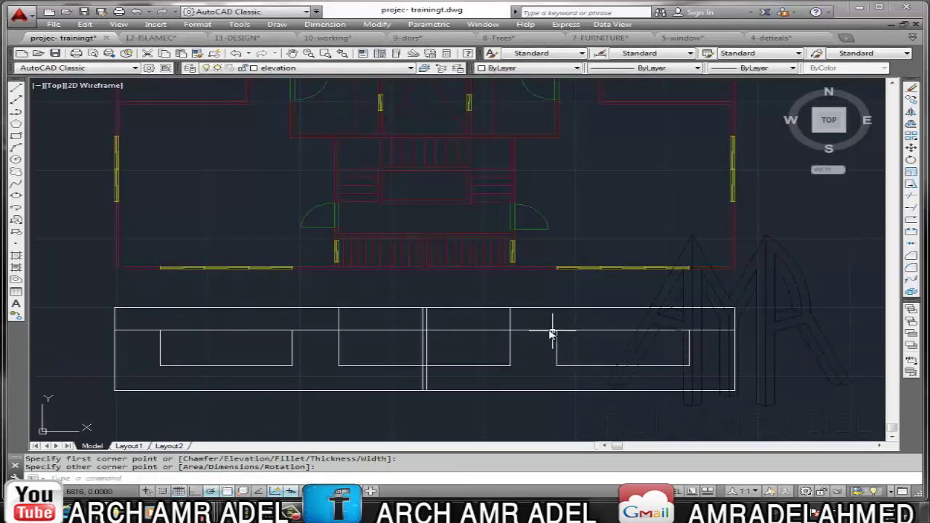
left_click(556, 331)
key("Escape")
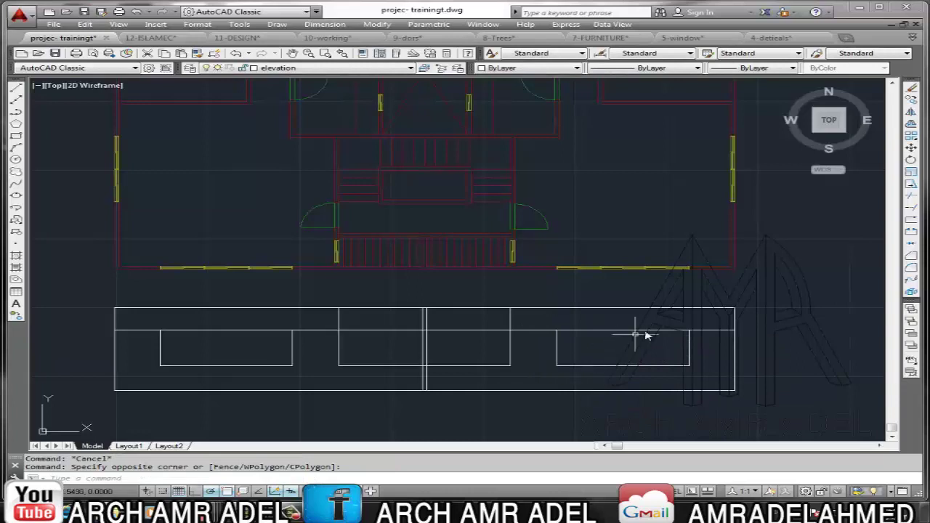
Erase the long horizontal line running across the strip
left_click(703, 384)
left_click(705, 331)
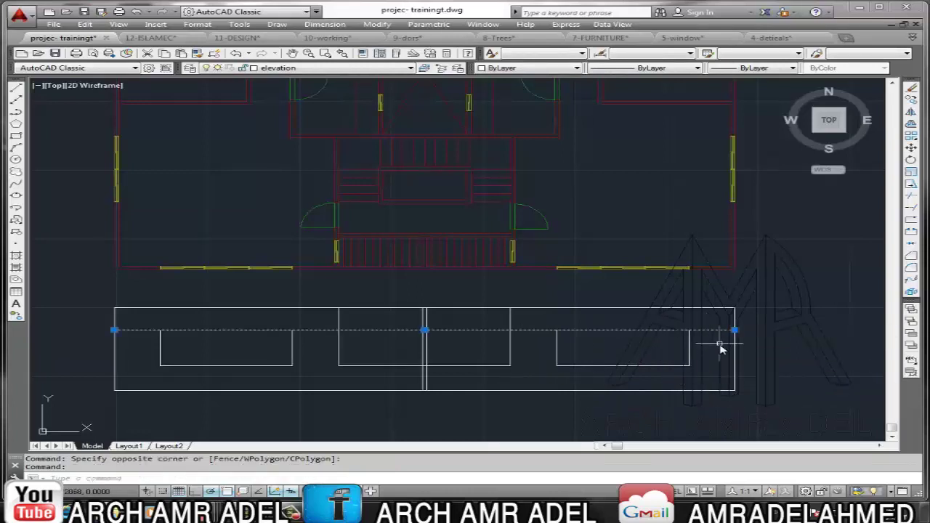
key("Delete")
middle_click_drag(478, 340, 512, 333)
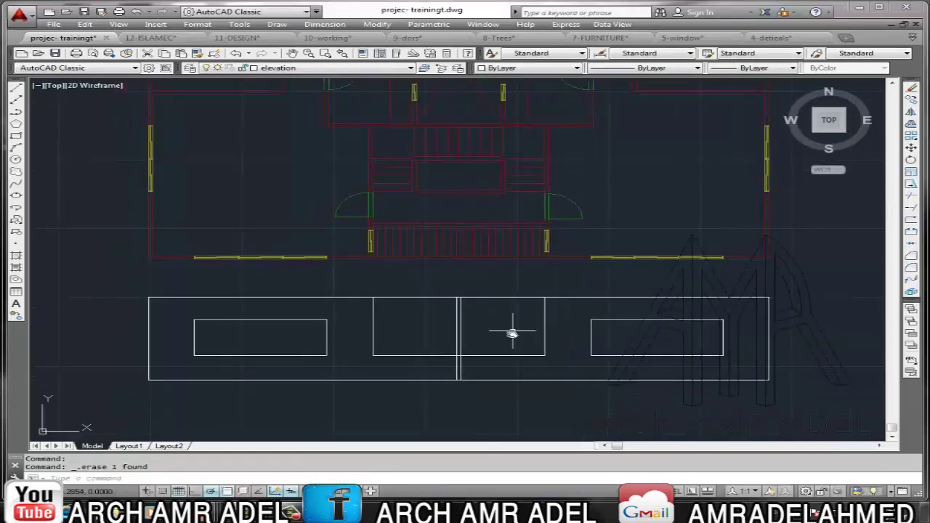
type("tr")
Trim the vertical lines below the two middle window boxes
key("Return")
key("Return")
left_click(492, 370)
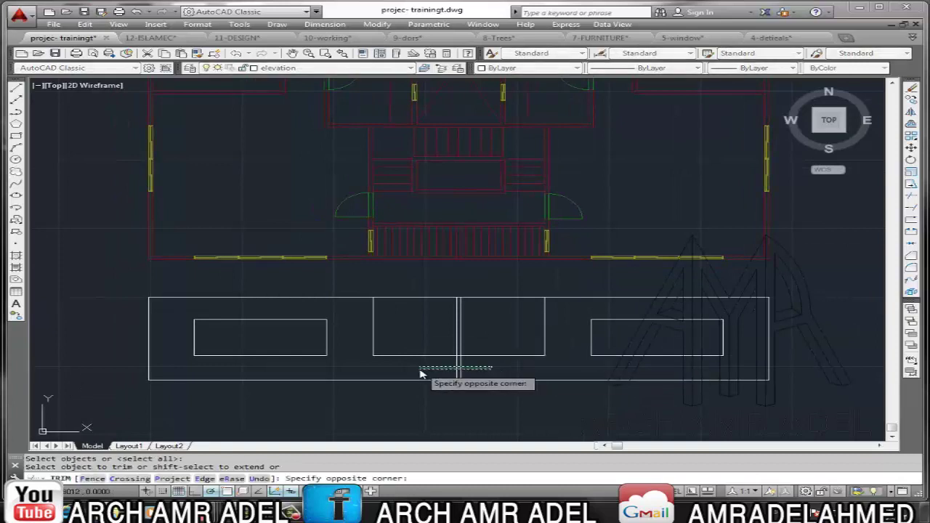
left_click(425, 370)
key("Escape")
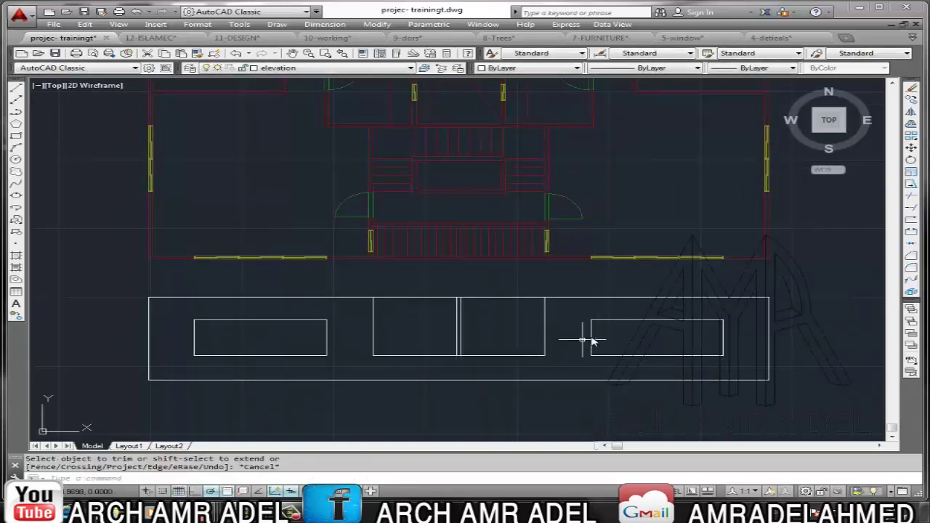
middle_click_drag(582, 339, 633, 332)
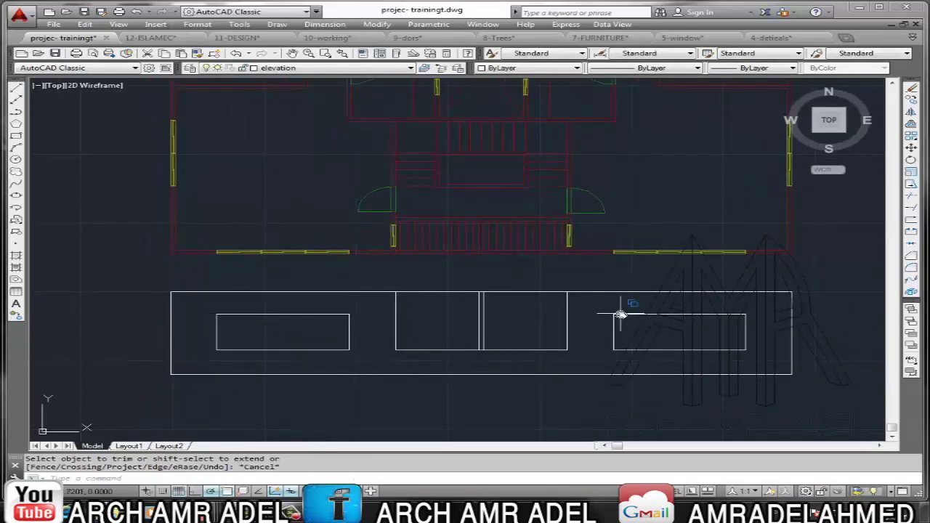
mouse_move(588, 332)
middle_mouse_down()
mouse_move(560, 328)
mouse_move(544, 345)
middle_mouse_up()
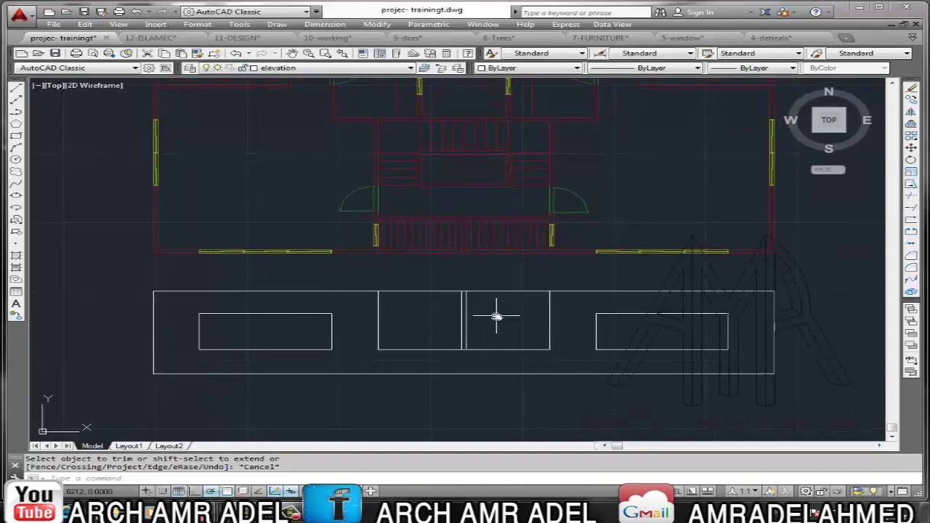
scroll(565, 307, "down", 3)
scroll(567, 326, "down", 1)
Select the elevation outline and its openings with a crossing window for copying
scroll(567, 326, "up", 2)
key("Escape")
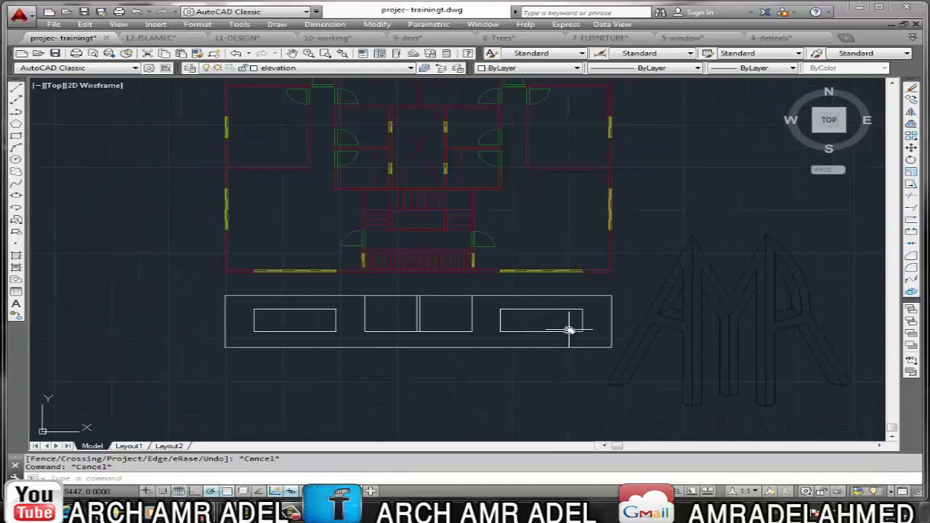
type("do")
key("Return")
left_click(640, 287)
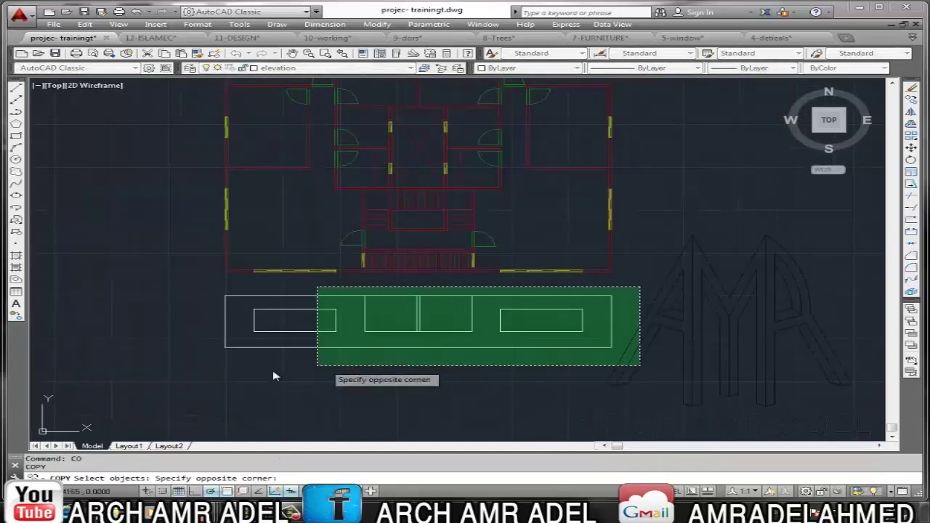
left_click(182, 368)
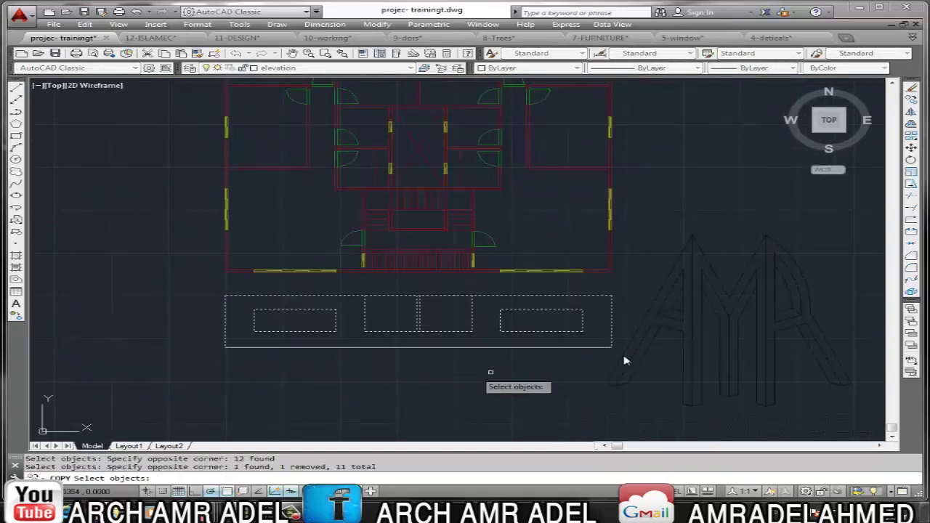
key("Return")
key("Escape")
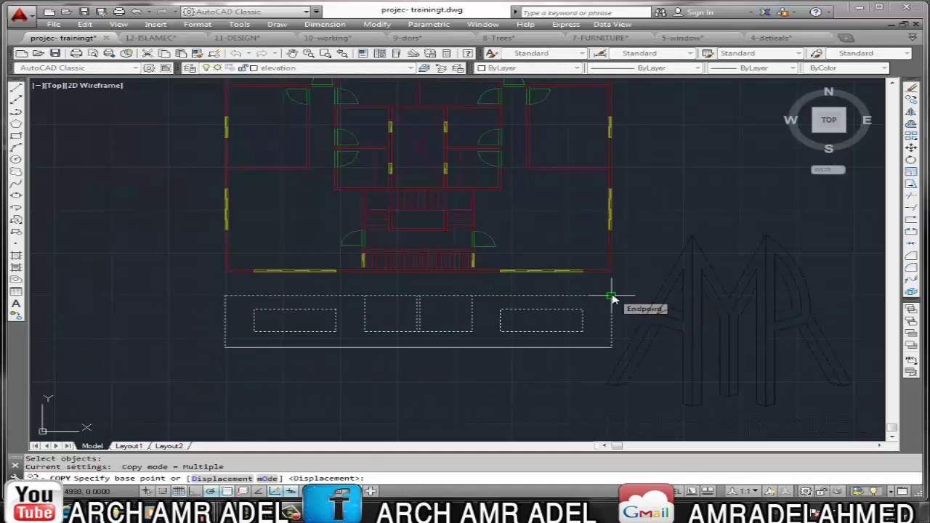
Reselect the Previous set of storey lines and remove the extra line from it
key("Return")
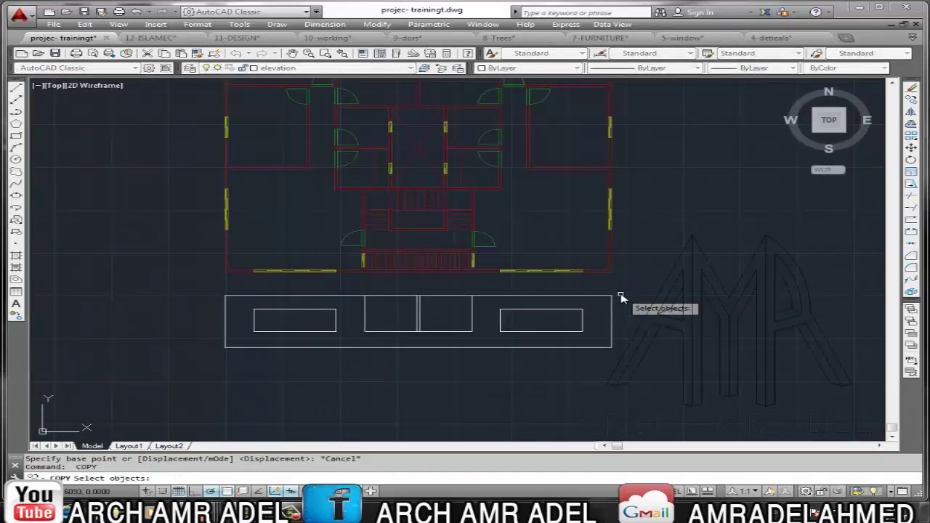
type("p")
key("Return")
left_click(637, 293)
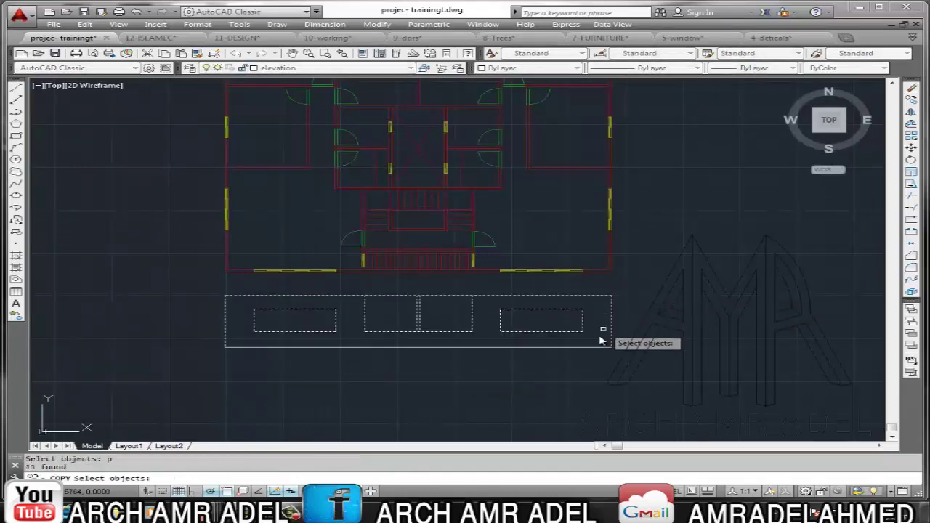
left_click(567, 369)
left_click(591, 301, "shift")
left_click(638, 311, "shift")
key("Return")
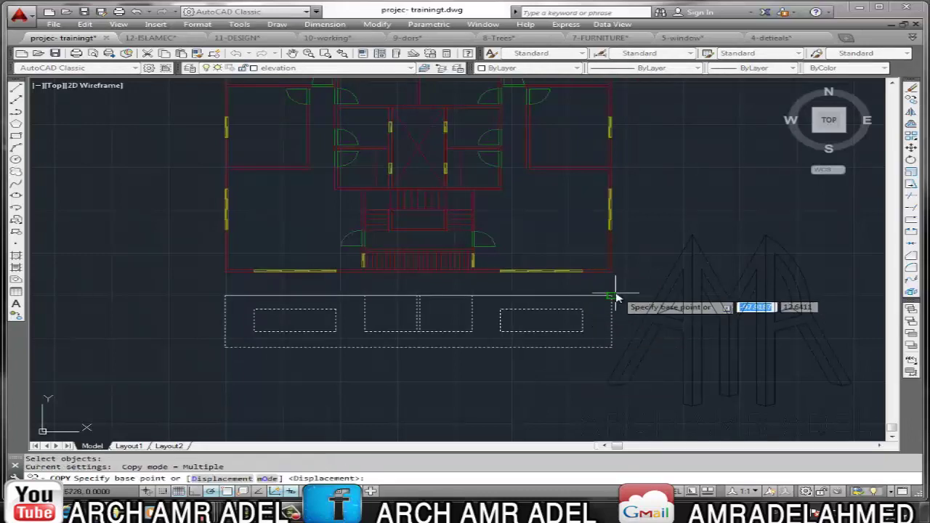
Copy the storey from its top-right corner into two positions stacked below
left_click(612, 296)
left_click(611, 347)
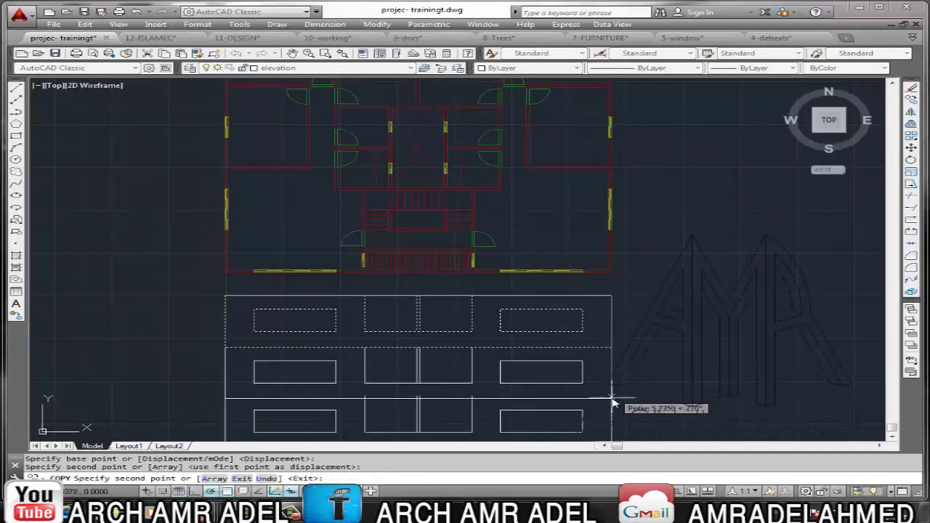
left_click(615, 399)
scroll(620, 300, "down", 2)
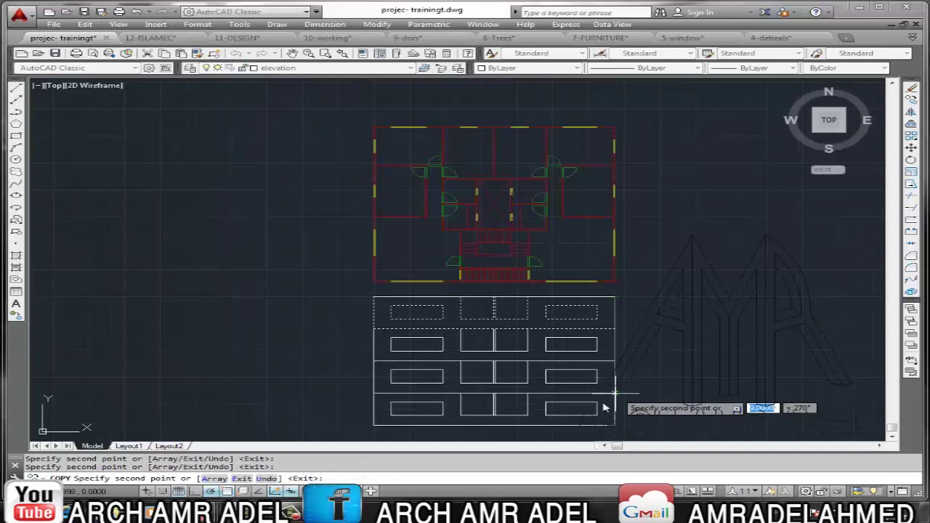
key("Escape")
scroll(575, 300, "up", 2)
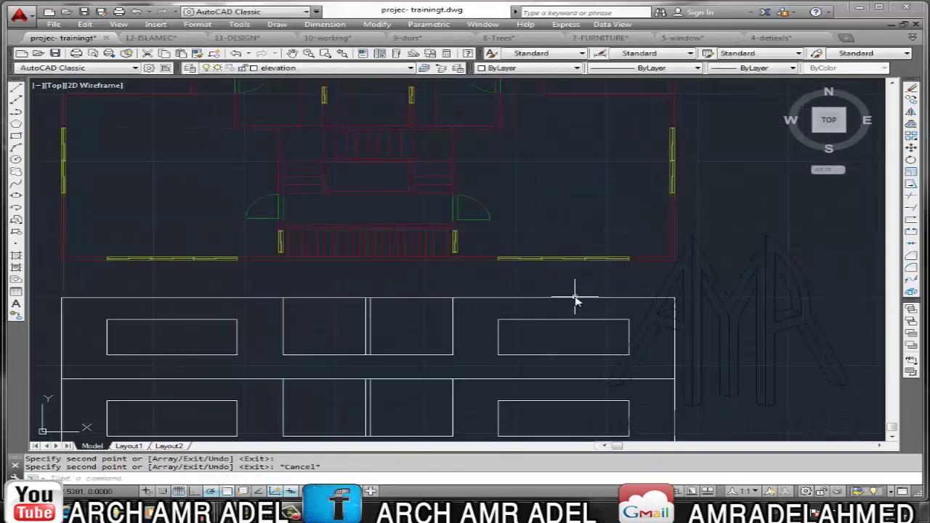
Offset the elevation's top line 1 unit upward
type("o")
key("Return")
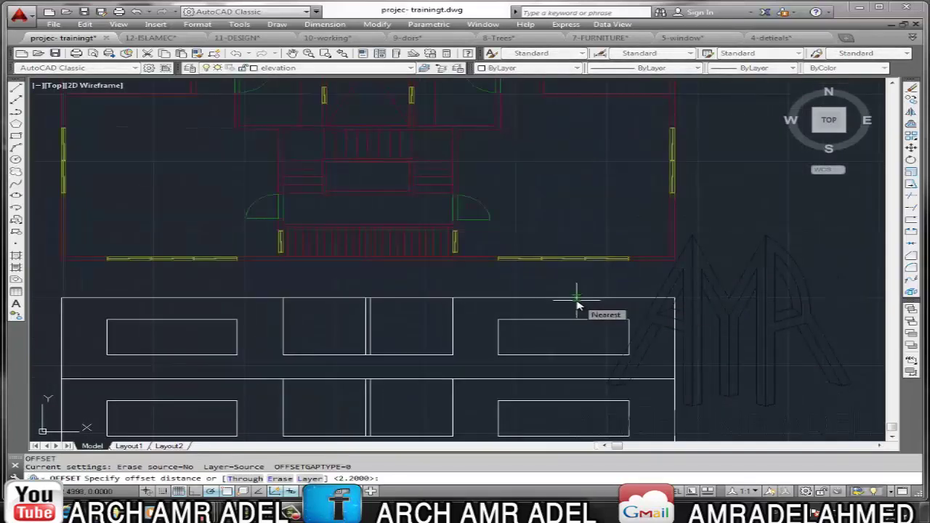
key("Return")
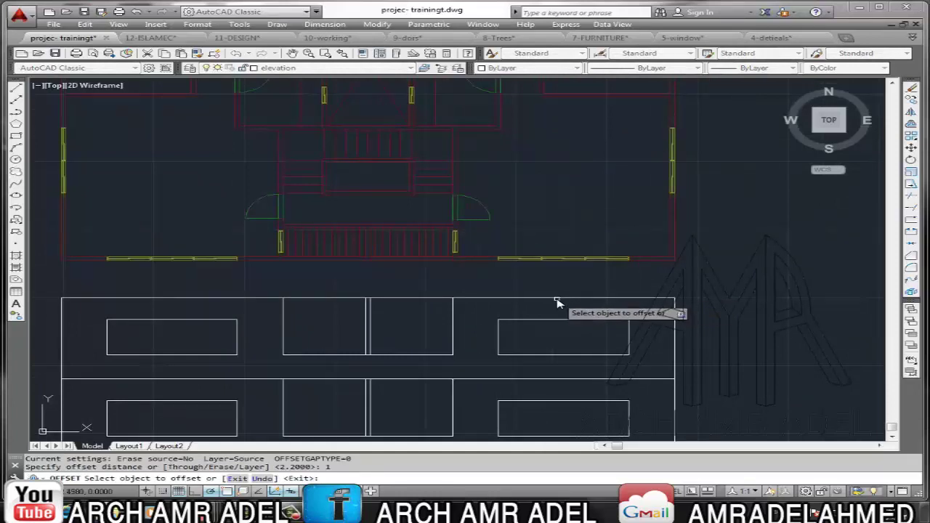
left_click(557, 299)
left_click(584, 267)
scroll(699, 295, "down", 2)
key("Escape")
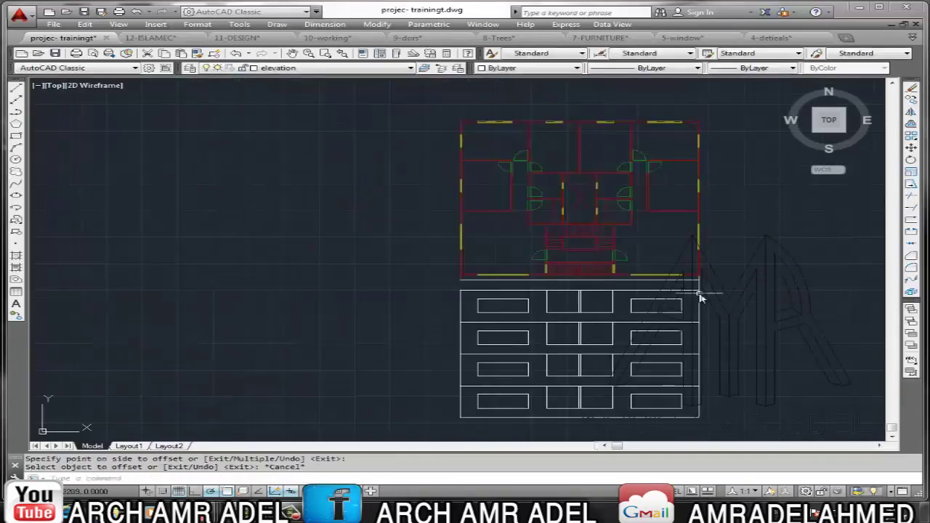
type("ex")
key("Return")
key("Return")
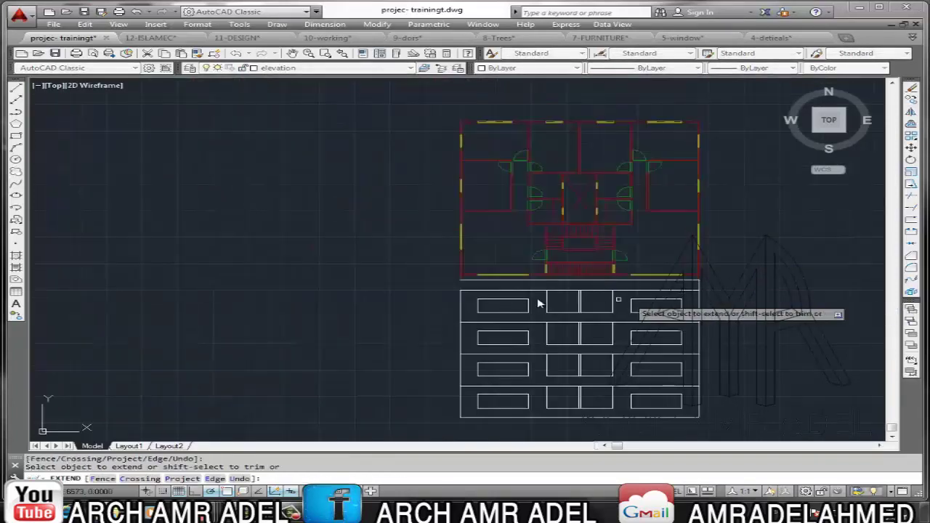
middle_click_drag(535, 312, 524, 236)
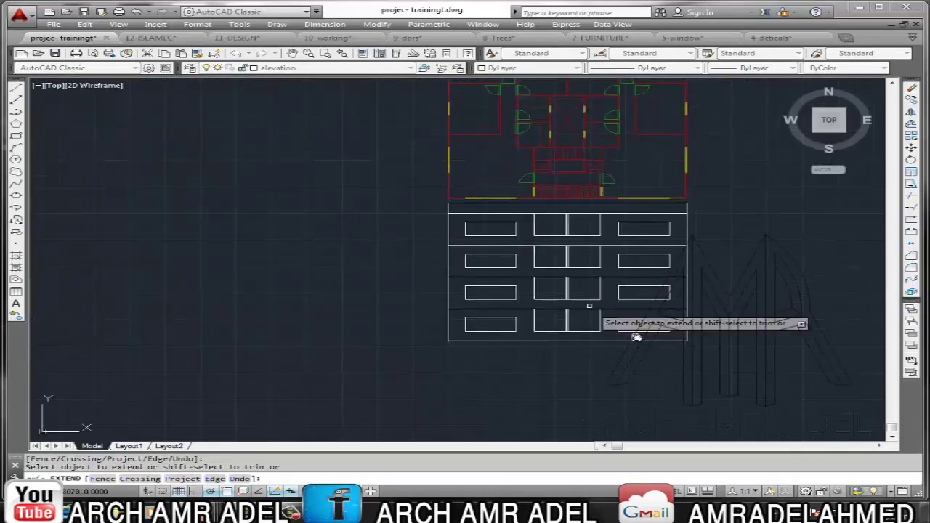
key("Escape")
Offset the bottom edge 1.2 downward and extend the side wall to it
key("Return")
type("1.2")
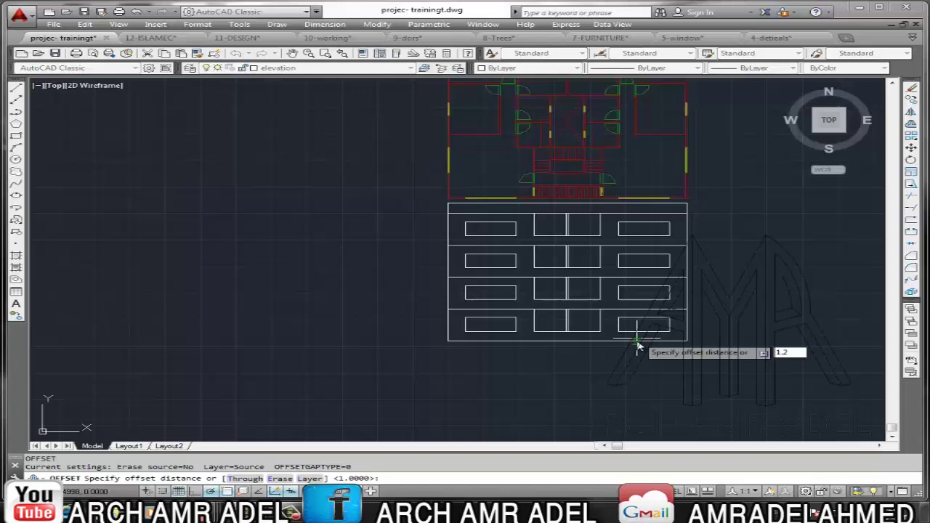
key("Return")
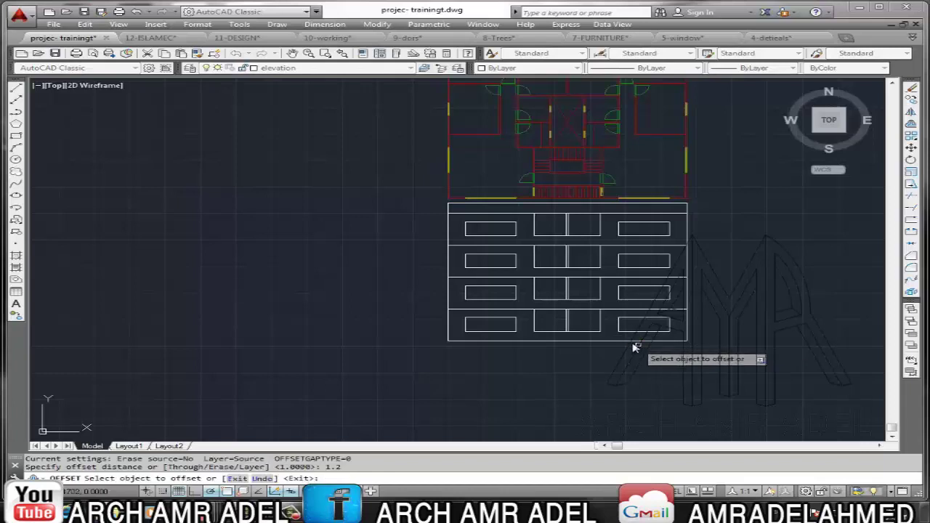
left_click(631, 341)
left_click(601, 380)
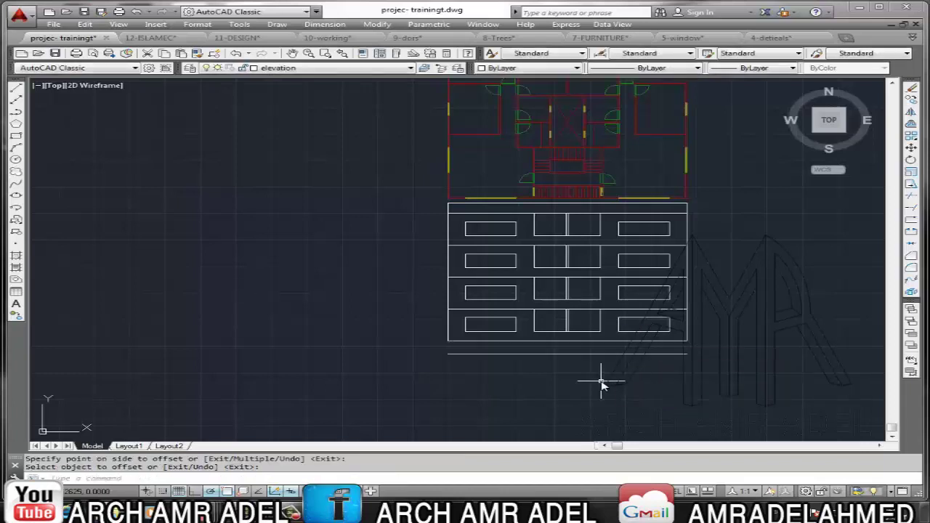
key("Escape")
key("Escape")
key("Return")
key("Return")
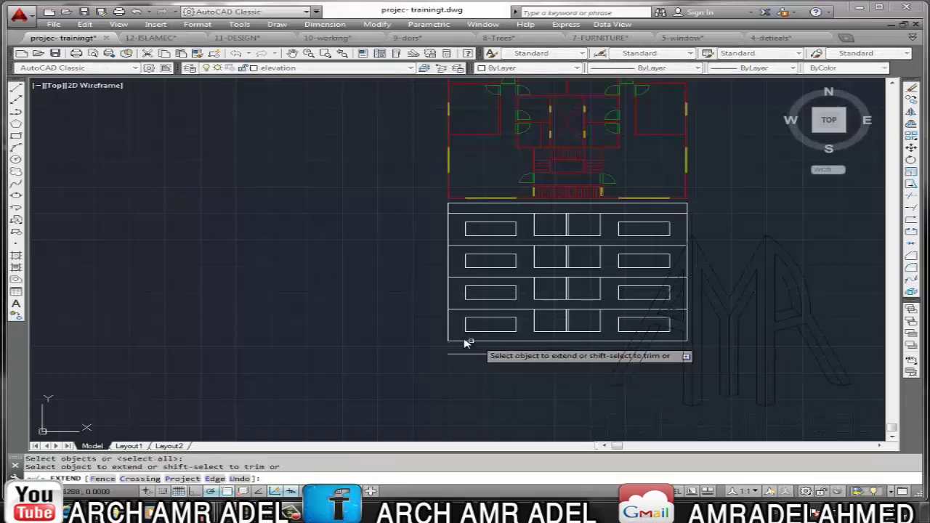
left_click(448, 340)
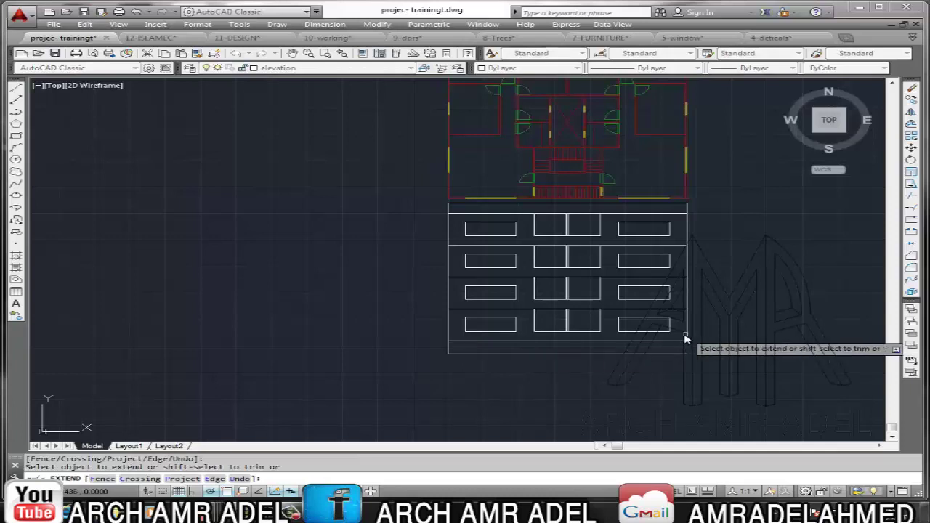
Erase the old bottom edge and view the full four-storey elevation
scroll(603, 342, "up", 4)
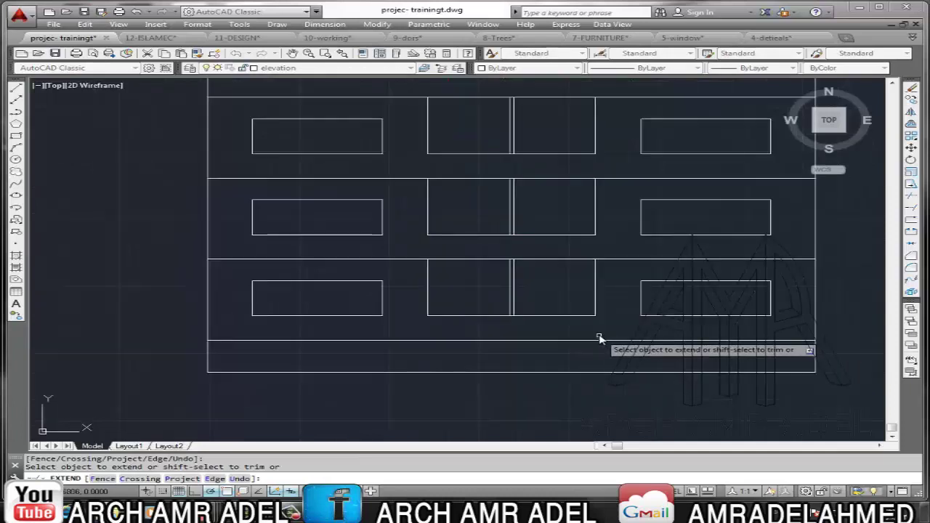
left_click(593, 337)
left_click(562, 358)
key("Delete")
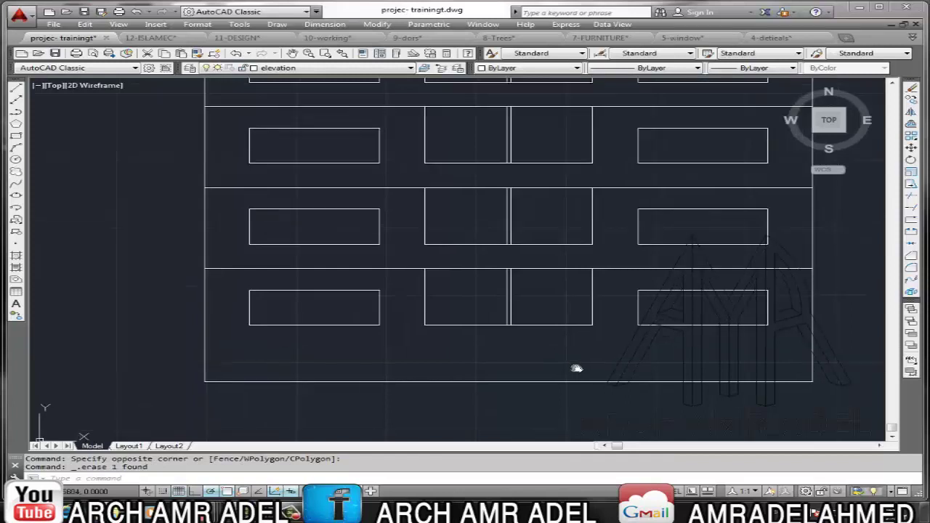
middle_click_drag(580, 341, 596, 354)
Trim the storey floor lines left of the middle column, using all objects as cutting edges
scroll(596, 353, "down", 2)
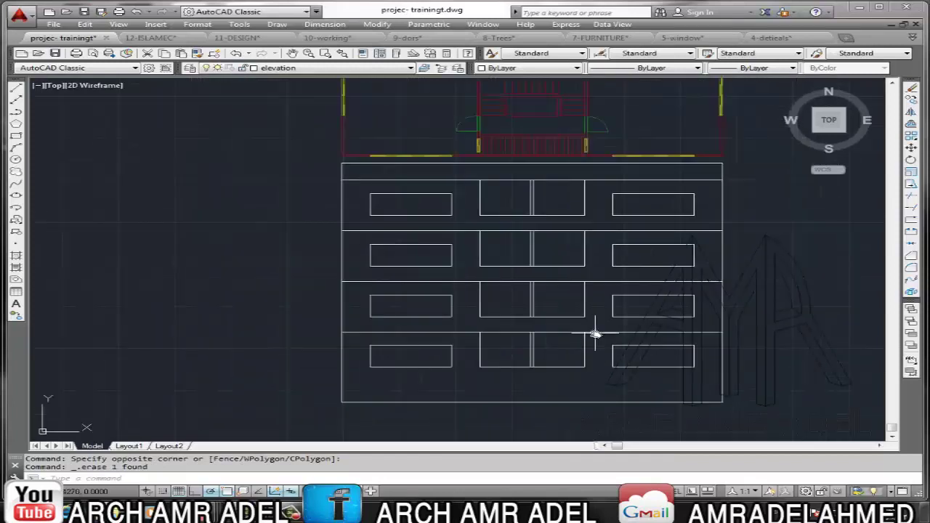
type("Er")
key("Return")
key("Return")
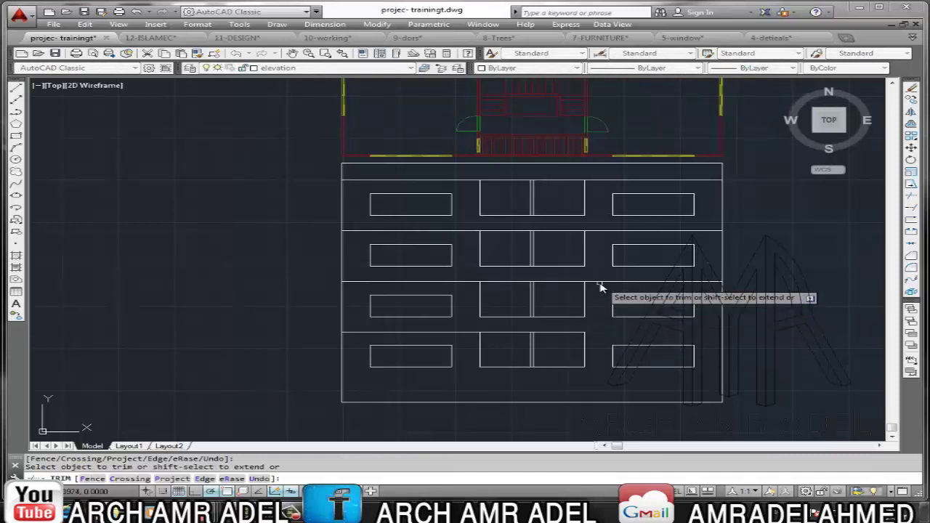
left_click(597, 268)
left_click(600, 291)
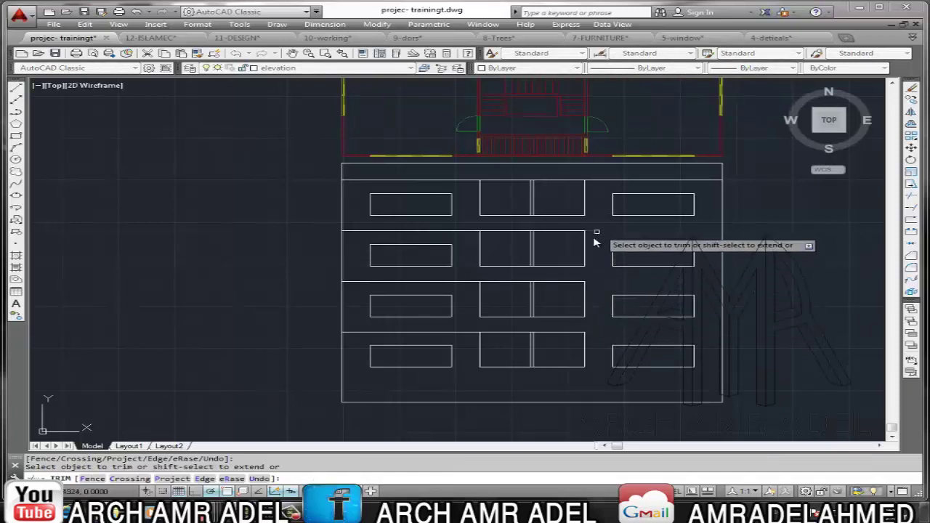
left_click(465, 225)
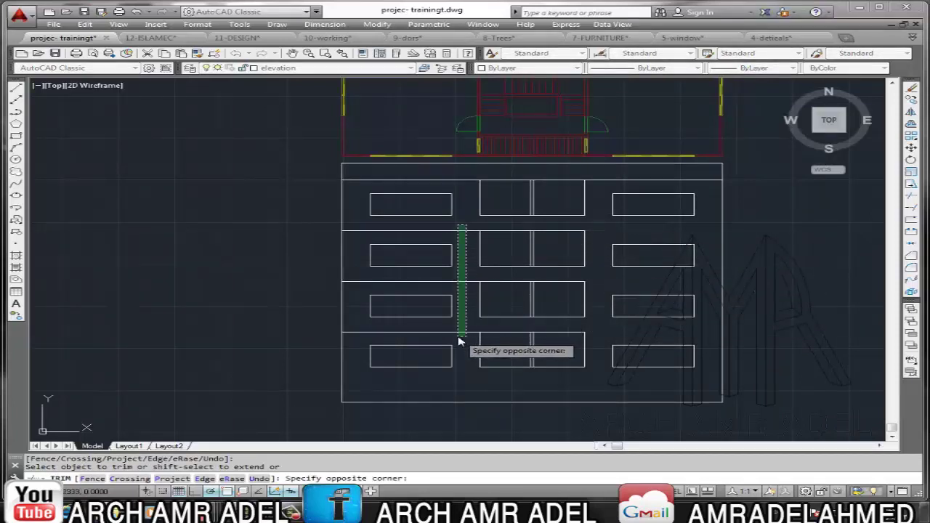
left_click(457, 338)
Trim the top floor line on both sides of the middle column
middle_click_drag(583, 303, 630, 297)
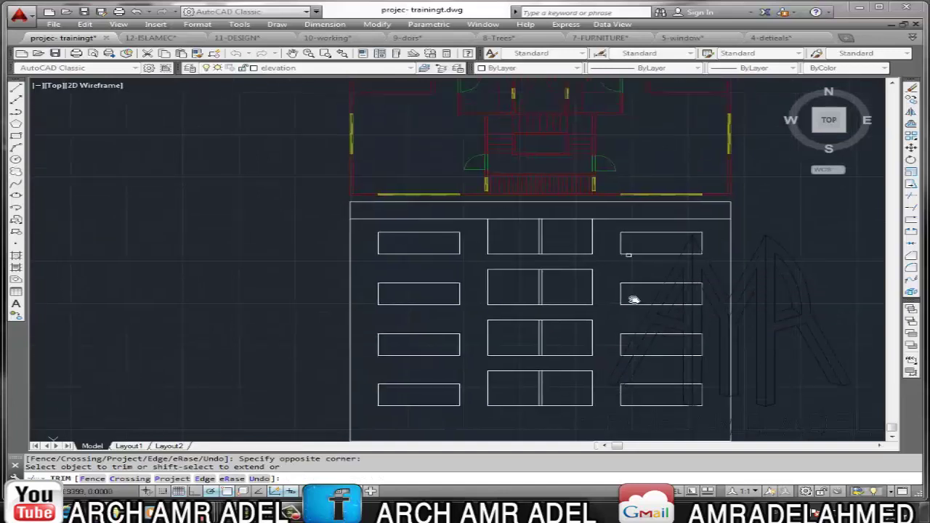
left_click(617, 220)
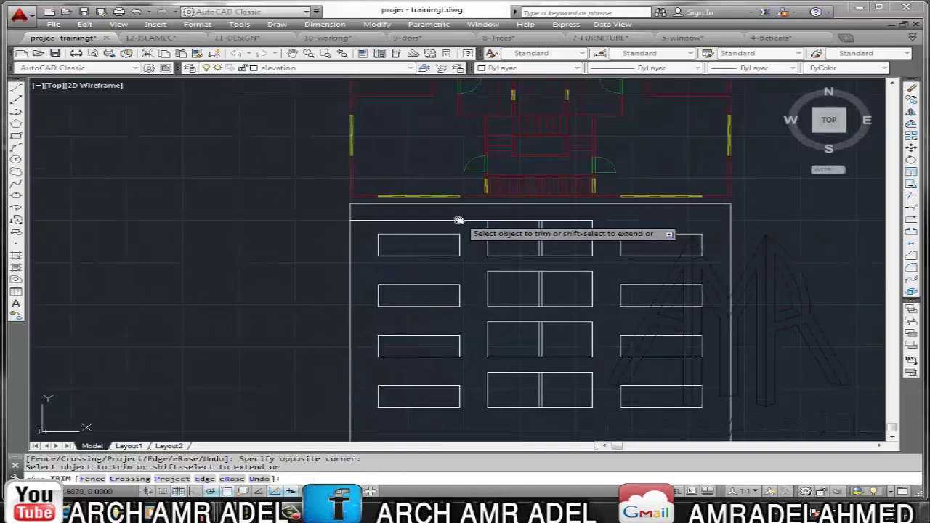
left_click(447, 220)
scroll(567, 254, "down", 4)
scroll(602, 266, "up", 4)
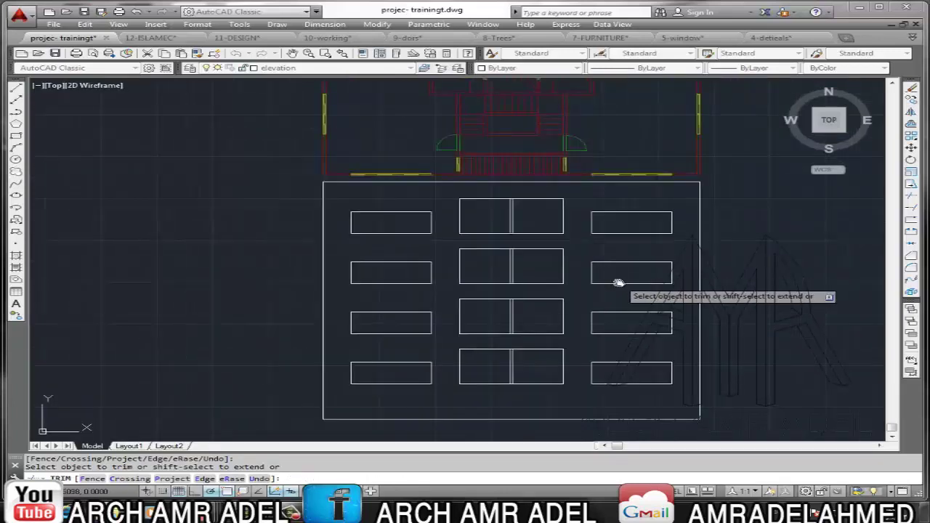
scroll(566, 357, "up", 2)
key("Escape")
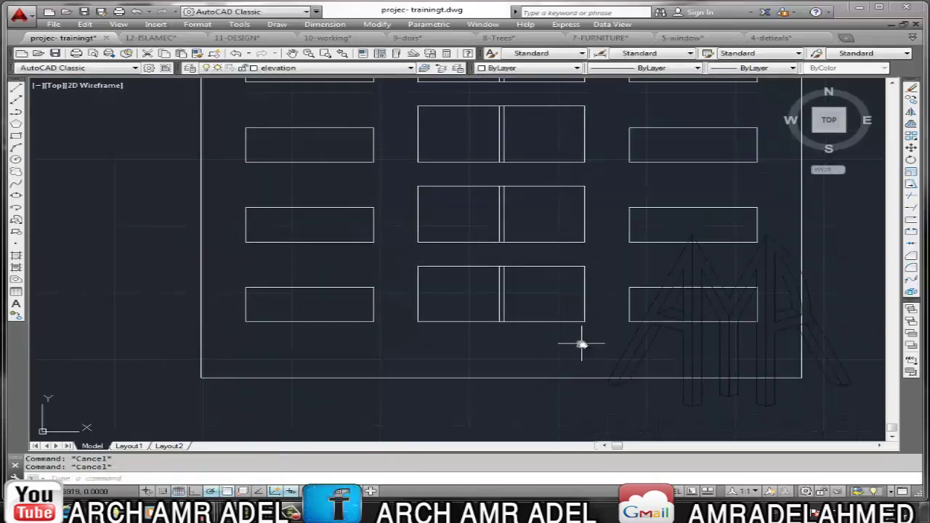
Draw two vertical door sides from the middle ground-floor window's lower corners down to the base line
key("Return")
left_click(584, 322)
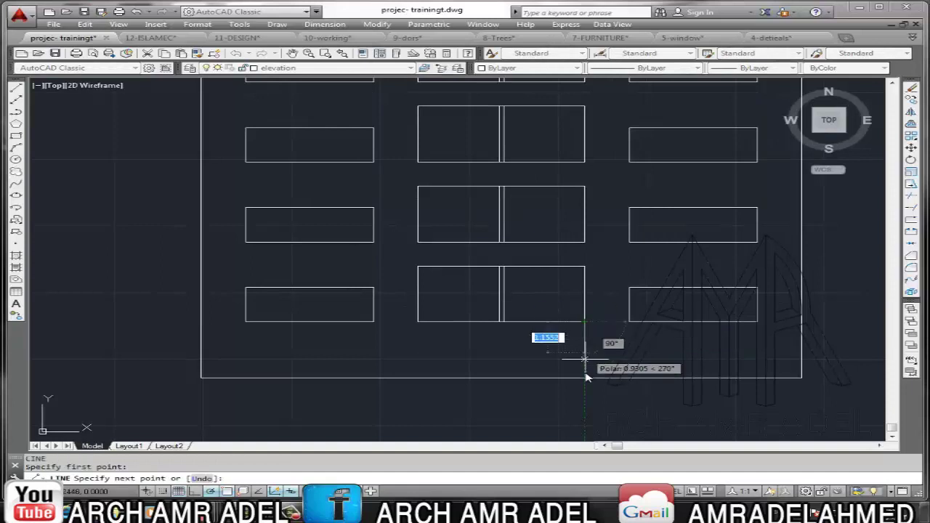
left_click(585, 379)
key("Return")
key("Return")
left_click(419, 321)
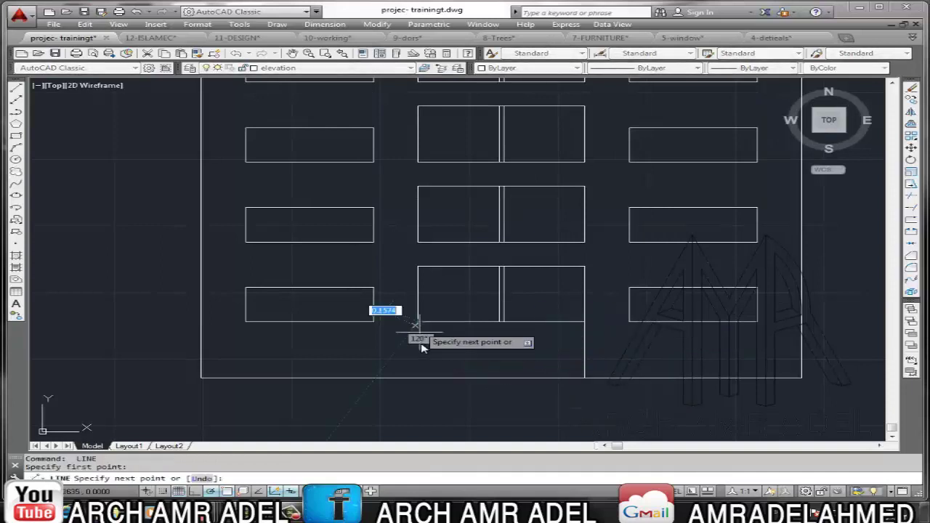
left_click(419, 377)
key("Escape")
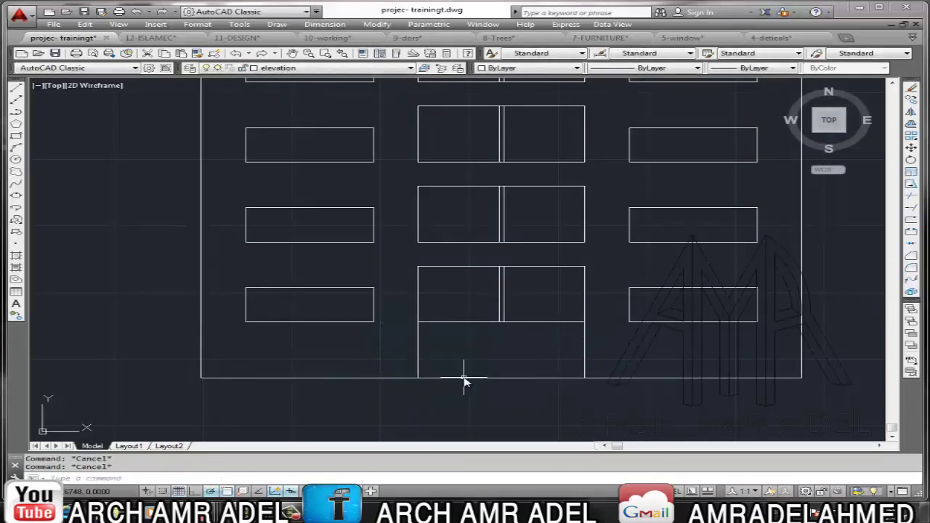
type("o")
key("Return")
type(".15")
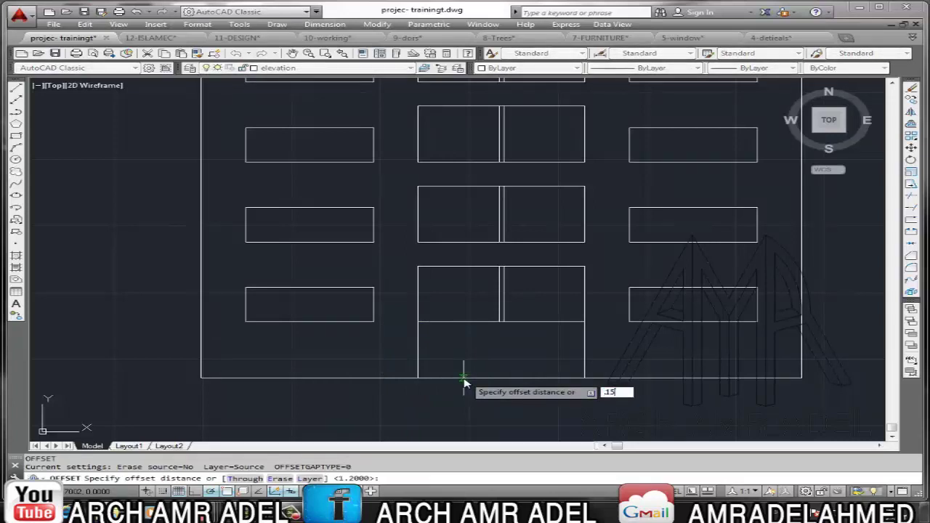
Offset the base line upward repeatedly at 0.15 spacing to stack step lines
key("Return")
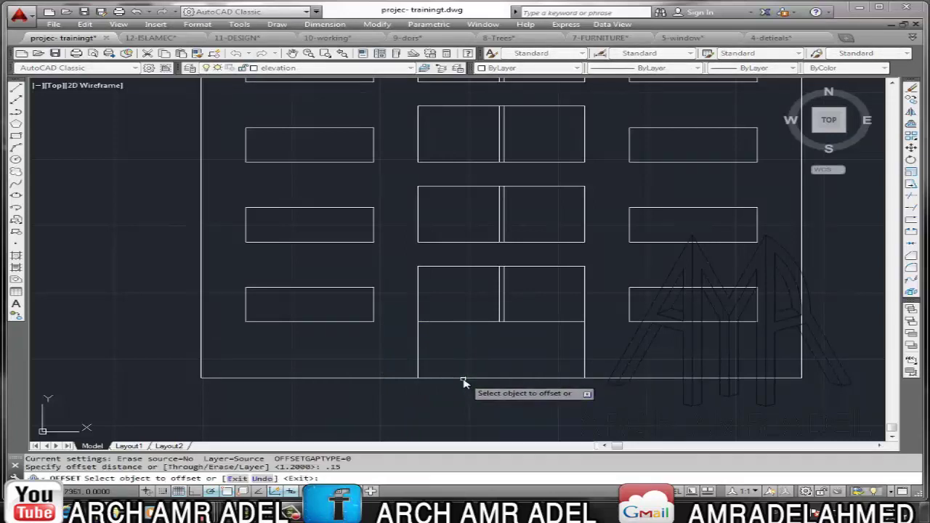
left_click(465, 376)
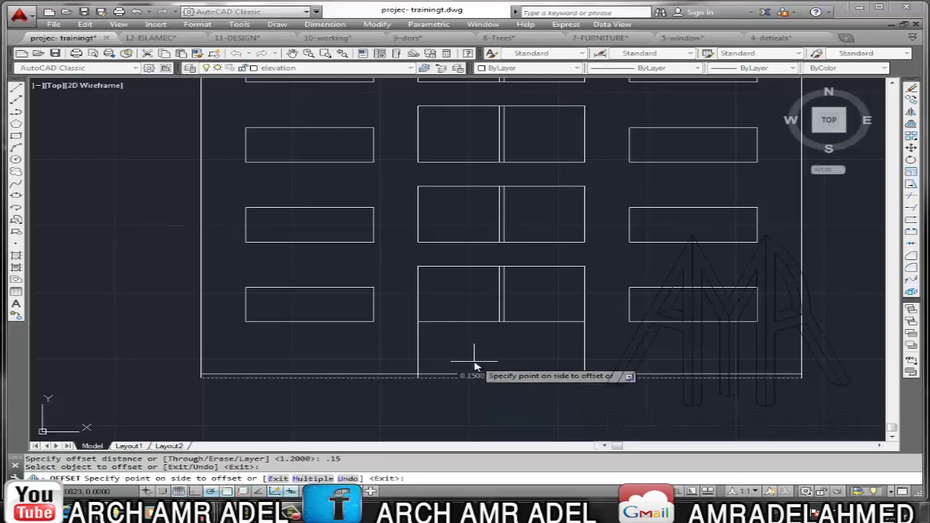
type("m")
key("Return")
left_click(494, 353)
left_click(516, 348)
left_click(542, 344)
left_click(549, 348)
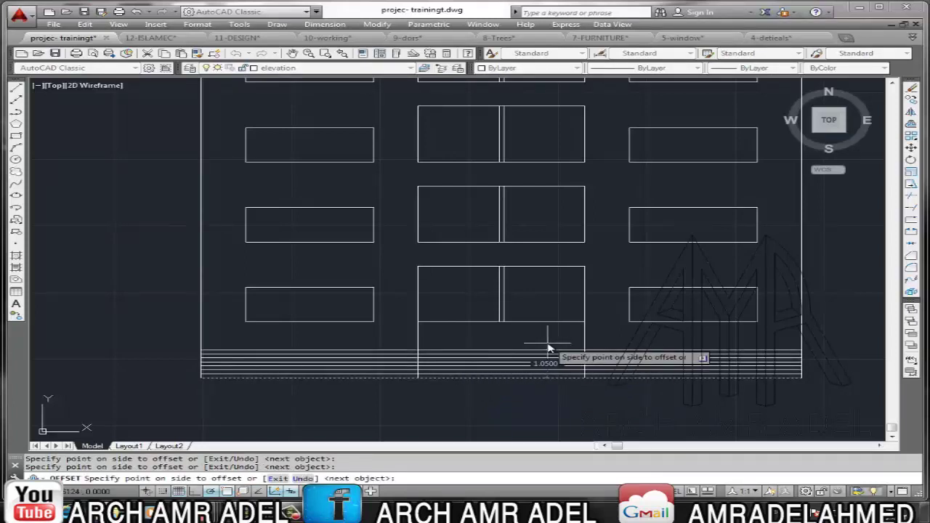
key("Return")
key("Escape")
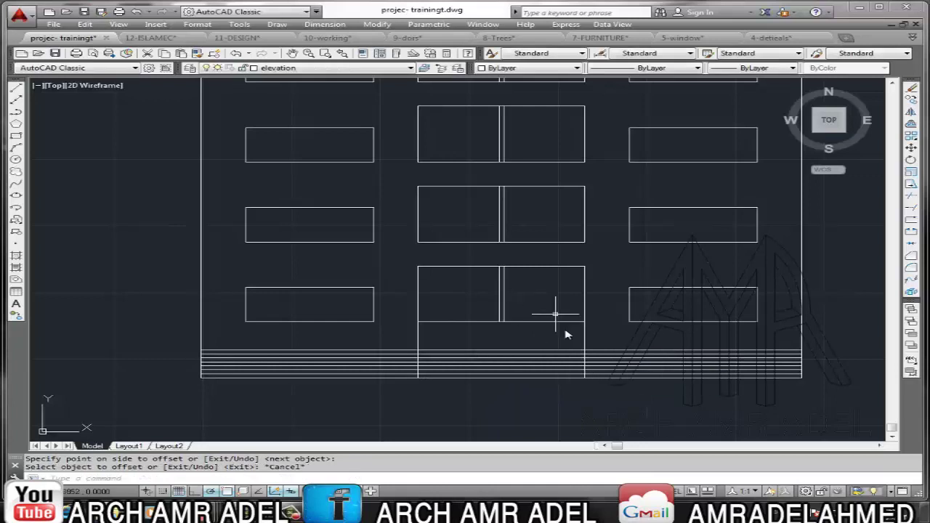
scroll(600, 395, "up", 4)
Try a linear dimension from the step stack up toward the opening, then cancel it
left_click(325, 24)
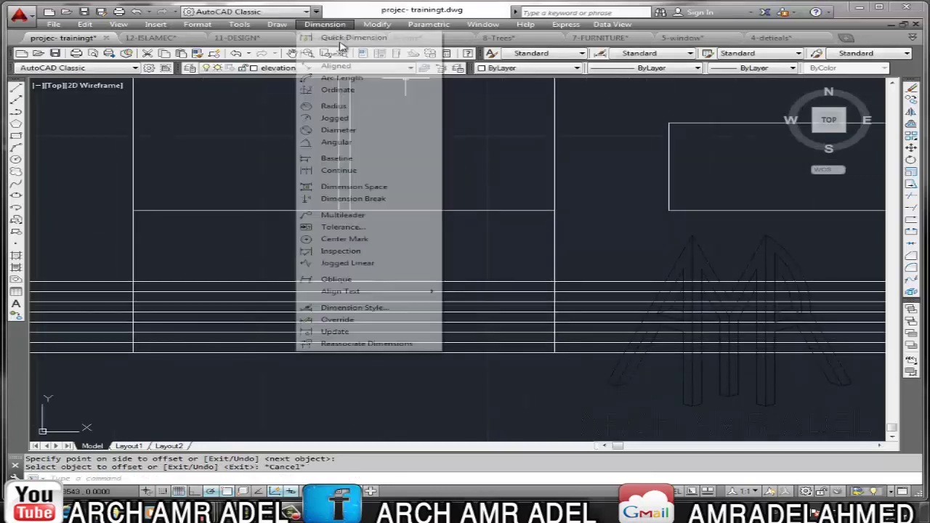
left_click(334, 79)
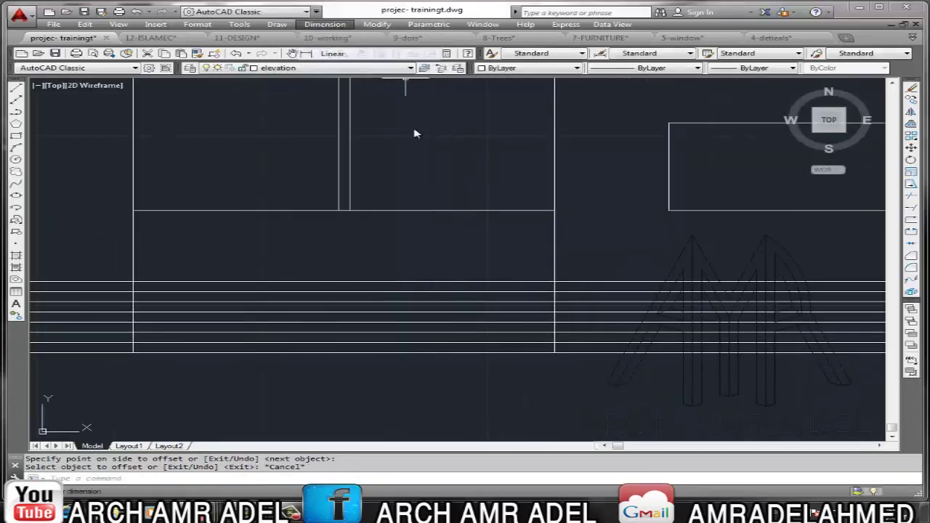
left_click(556, 355)
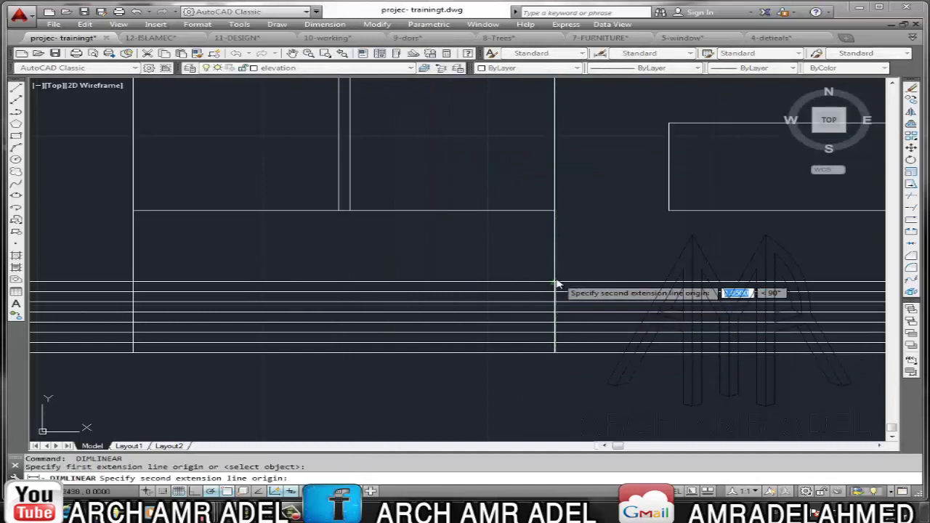
left_click(556, 284)
key("Escape")
type("d")
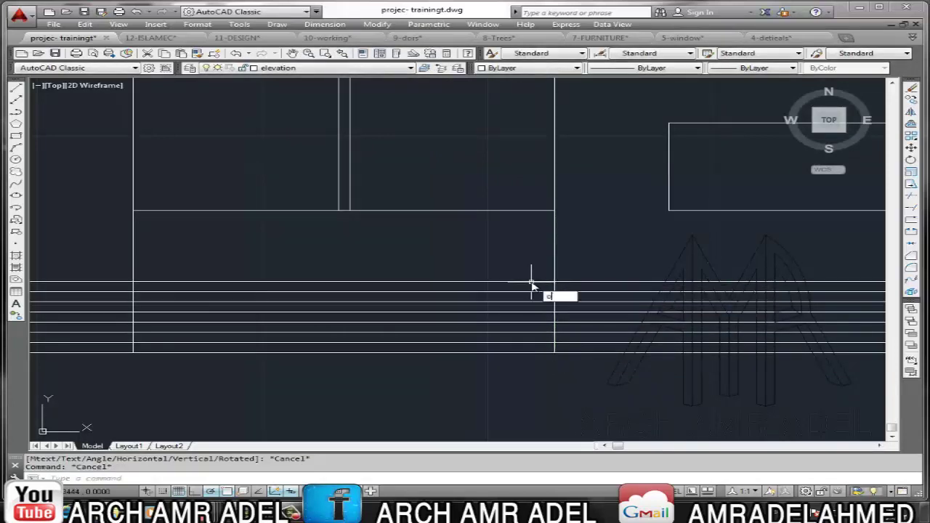
Offset the topmost step line upward once more with the same distance
key("Return")
left_click(523, 282)
left_click(528, 263)
key("Escape")
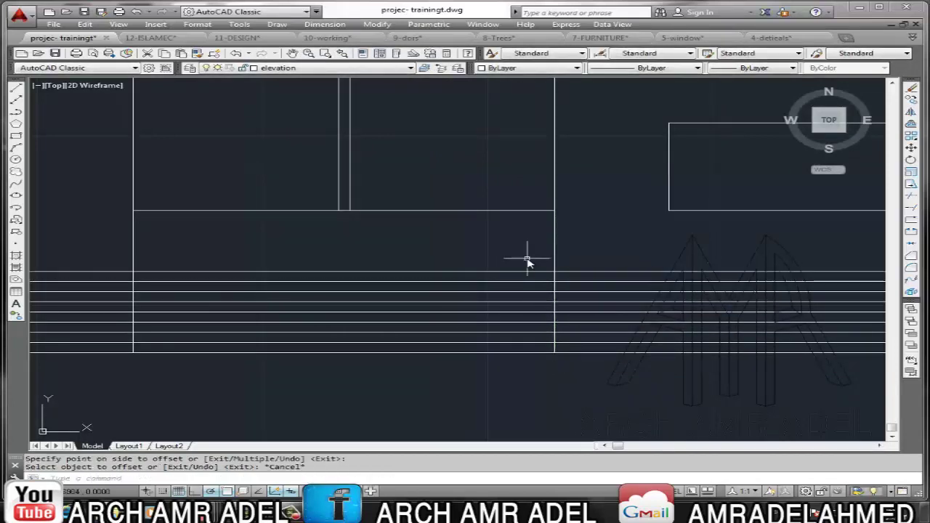
type("tr")
key("Return")
Trim the step lines right of the door, using both door sides as cutting edges
left_click(573, 255)
left_click(155, 265)
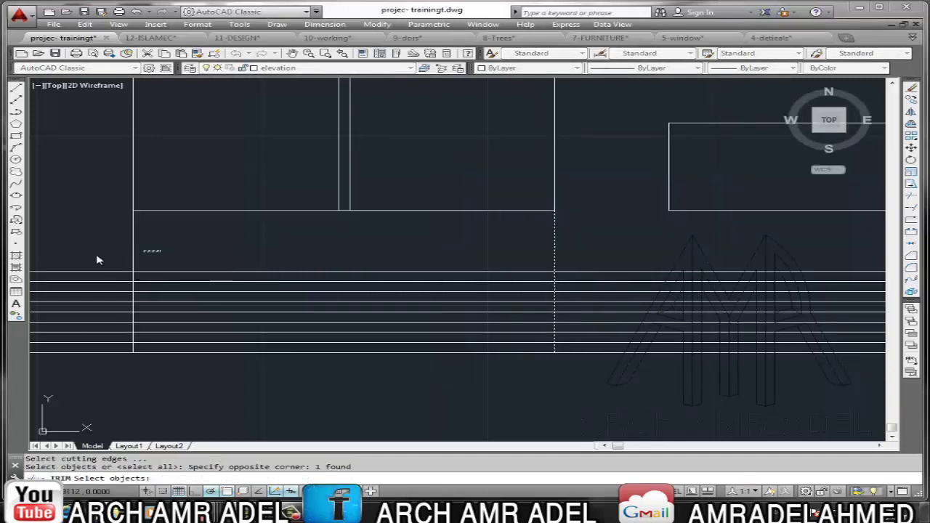
scroll(291, 258, "down", 2)
scroll(291, 257, "down", 1)
key("Return")
left_click(461, 250)
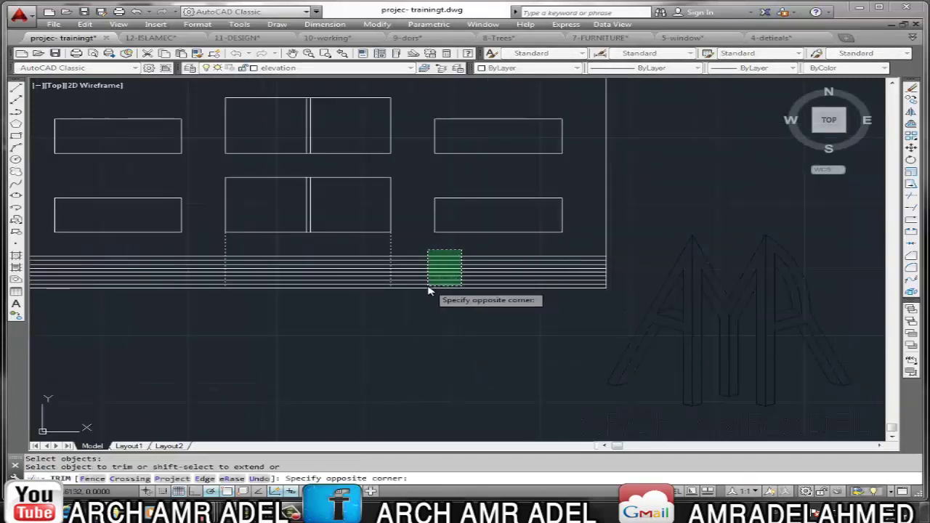
left_click(428, 289)
Trim the step lines left of the door and re-centre the view on the entrance
scroll(429, 281, "down", 1)
scroll(446, 291, "down", 1)
scroll(415, 276, "up", 3)
left_click(420, 275)
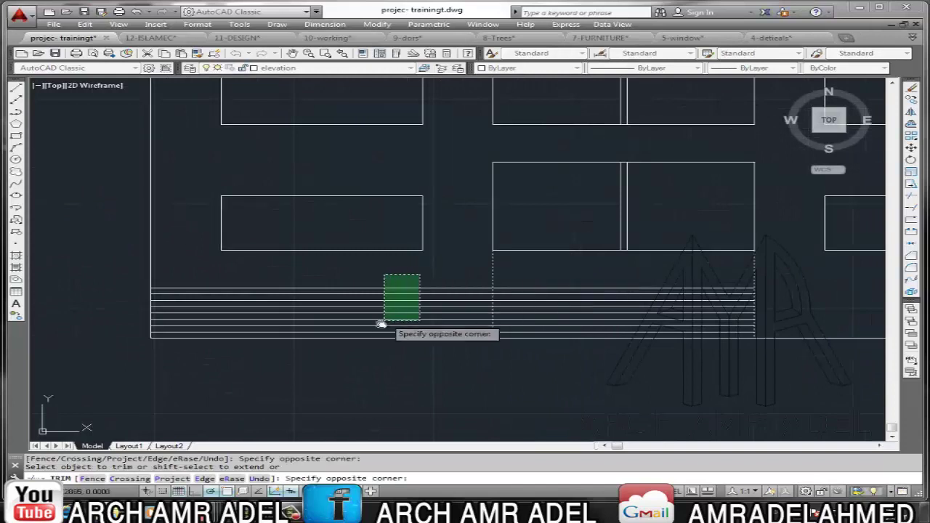
left_click(367, 332)
scroll(426, 312, "down", 2)
middle_click_drag(531, 315, 495, 332)
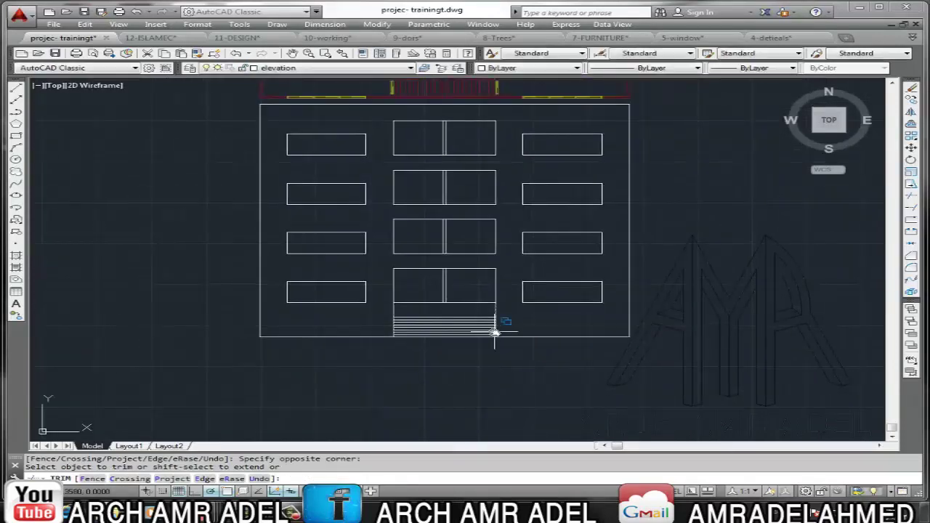
key("Escape")
scroll(435, 306, "up", 4)
mouse_move(484, 289)
middle_mouse_down()
mouse_move(509, 332)
mouse_move(531, 328)
middle_mouse_up()
scroll(512, 319, "down", 2)
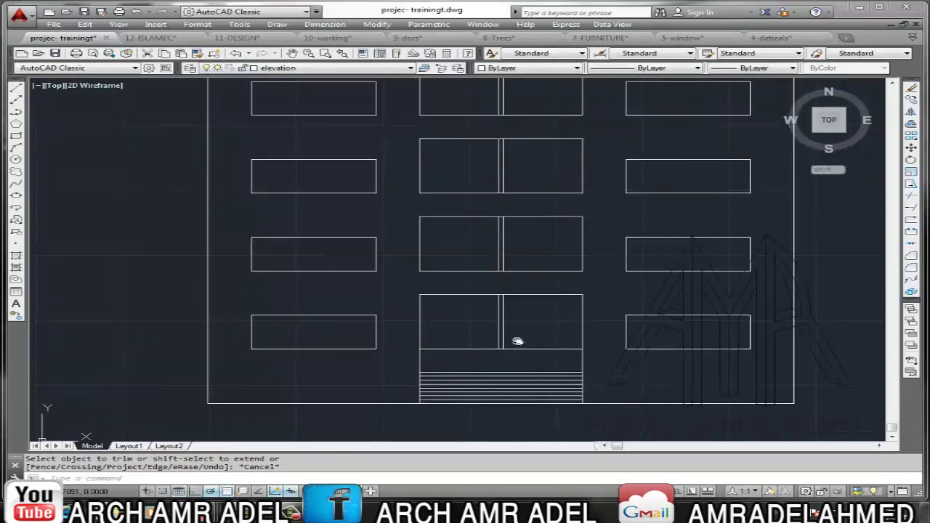
Erase the mullion and horizontal divider inside the ground-floor middle opening
left_click(522, 323)
left_click(487, 359)
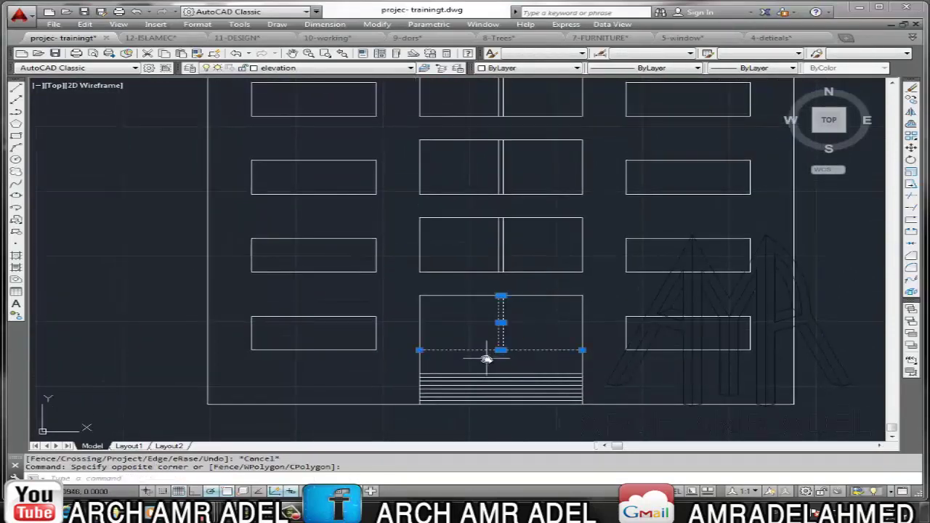
scroll(473, 351, "up", 1)
key("Delete")
Zoom and pan to review the elevation with its single tall entrance doorway
scroll(477, 346, "down", 3)
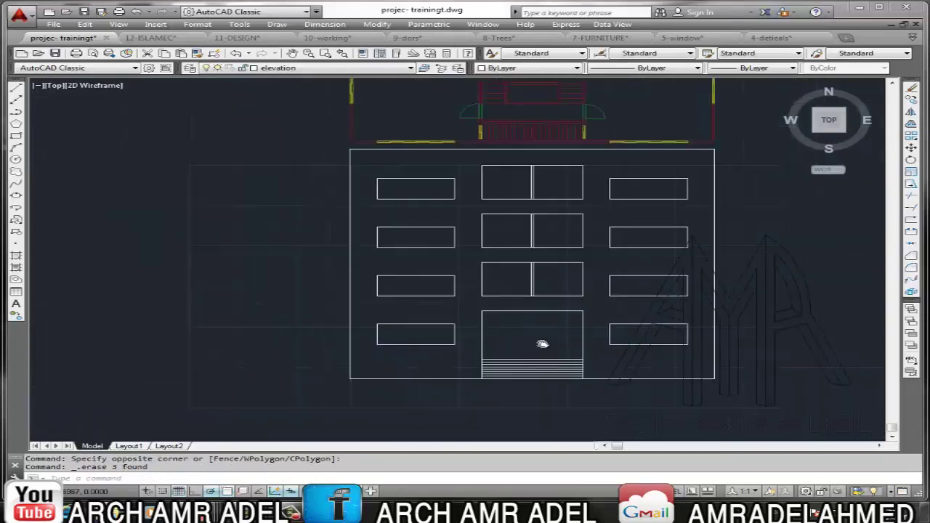
scroll(540, 343, "down", 1)
scroll(501, 371, "up", 4)
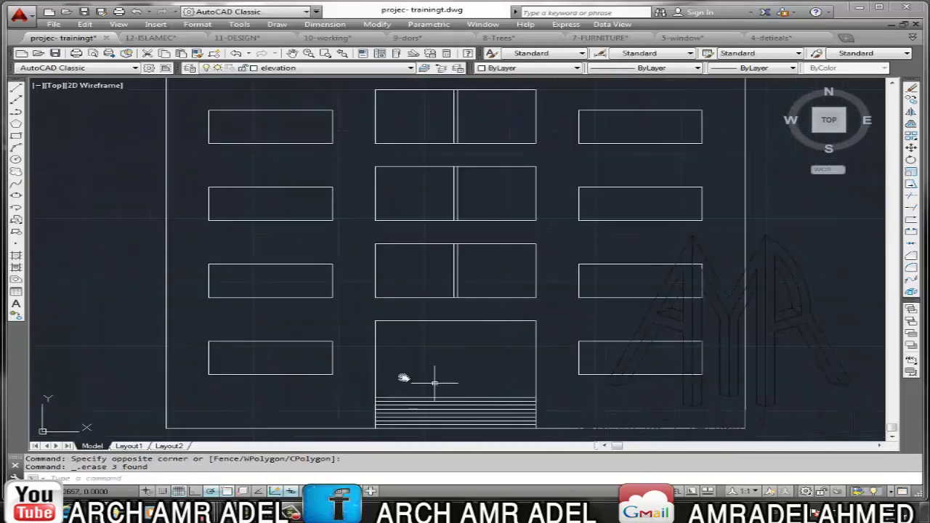
scroll(448, 365, "down", 2)
scroll(407, 276, "up", 2)
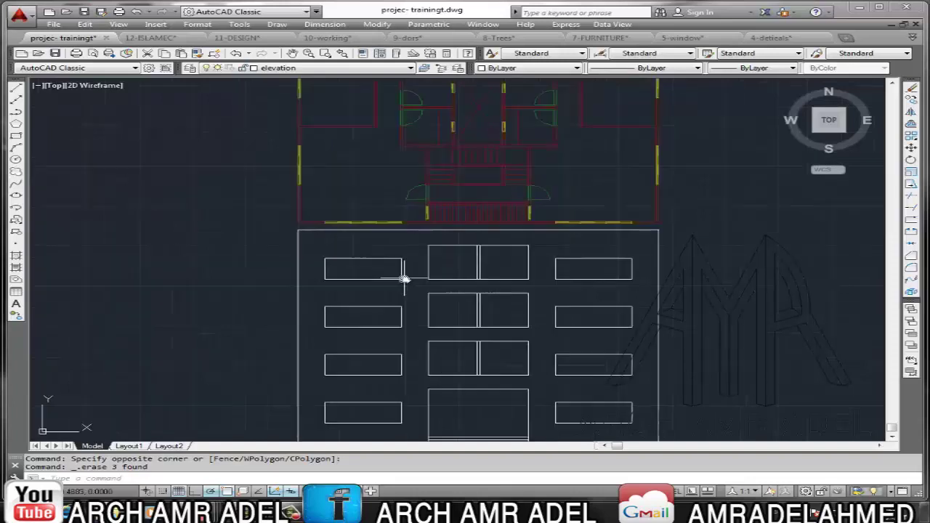
key("Escape")
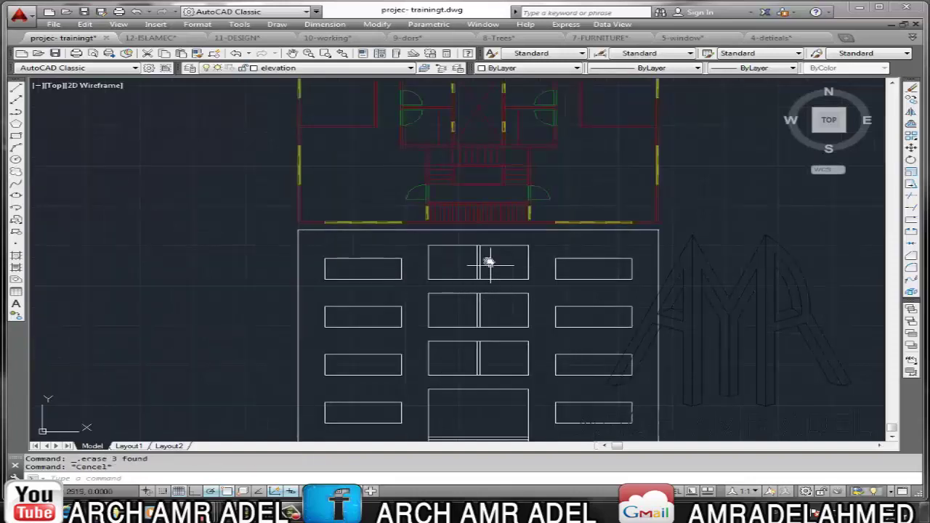
key("Escape")
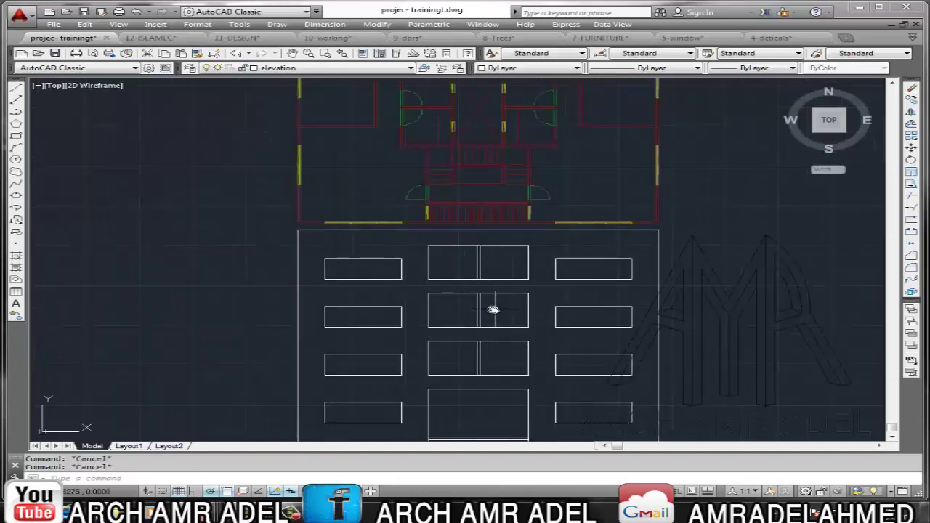
scroll(502, 290, "down", 2)
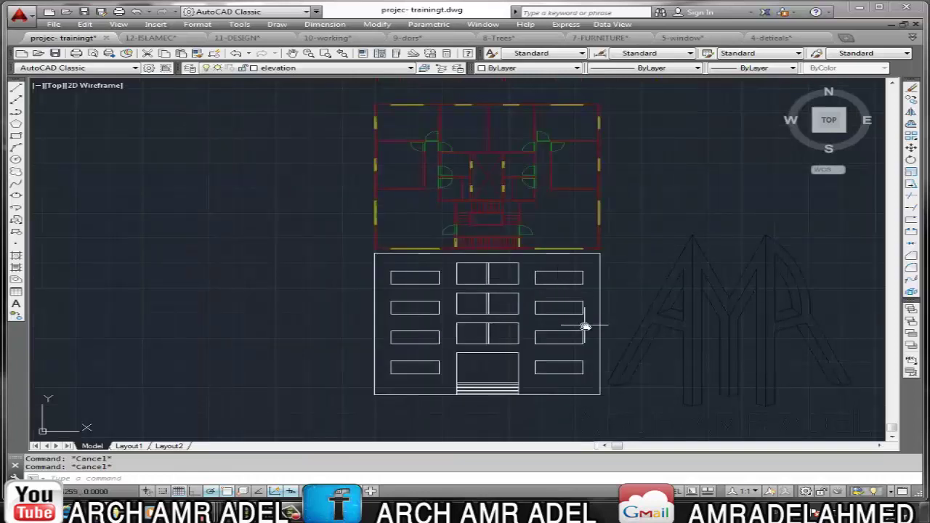
scroll(588, 322, "down", 2)
scroll(451, 357, "up", 4)
middle_click_drag(404, 372, 461, 359)
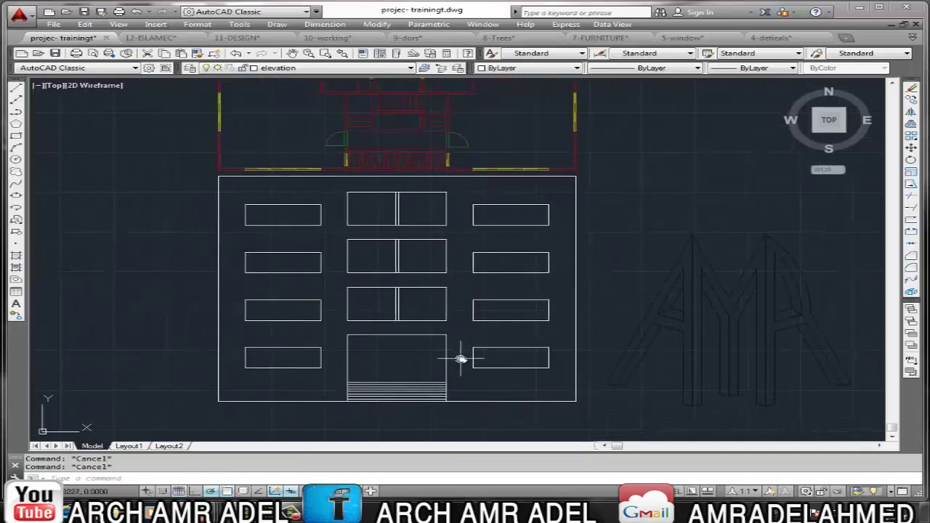